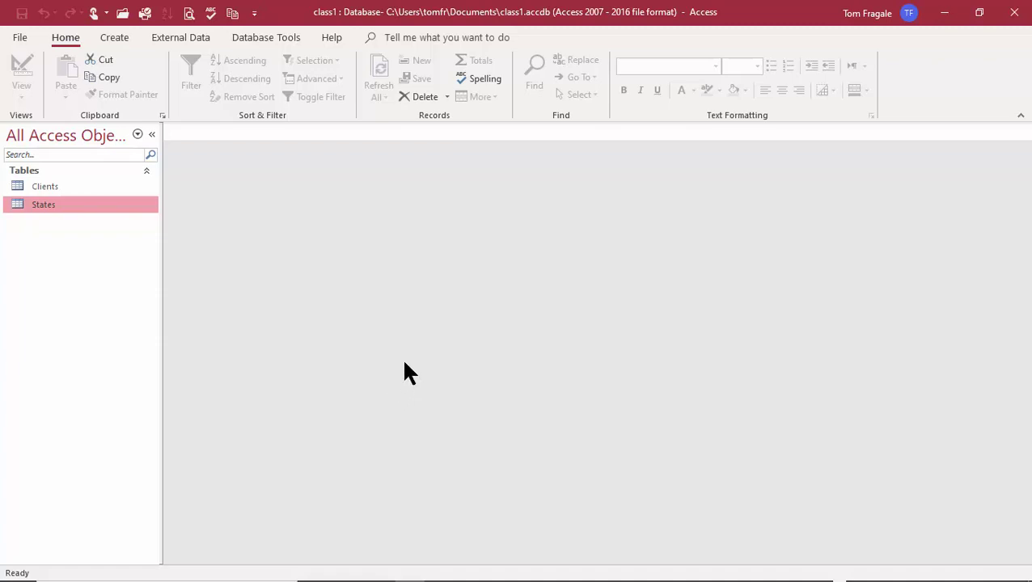
# Review the available external data source types and start an import from a text file
pyautogui.click(194, 41)
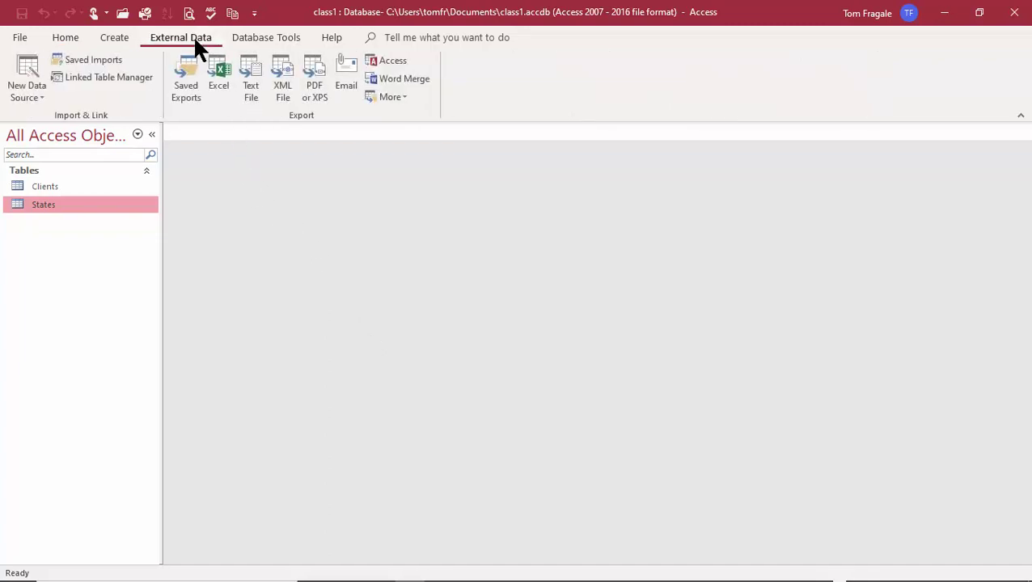
pyautogui.click(25, 103)
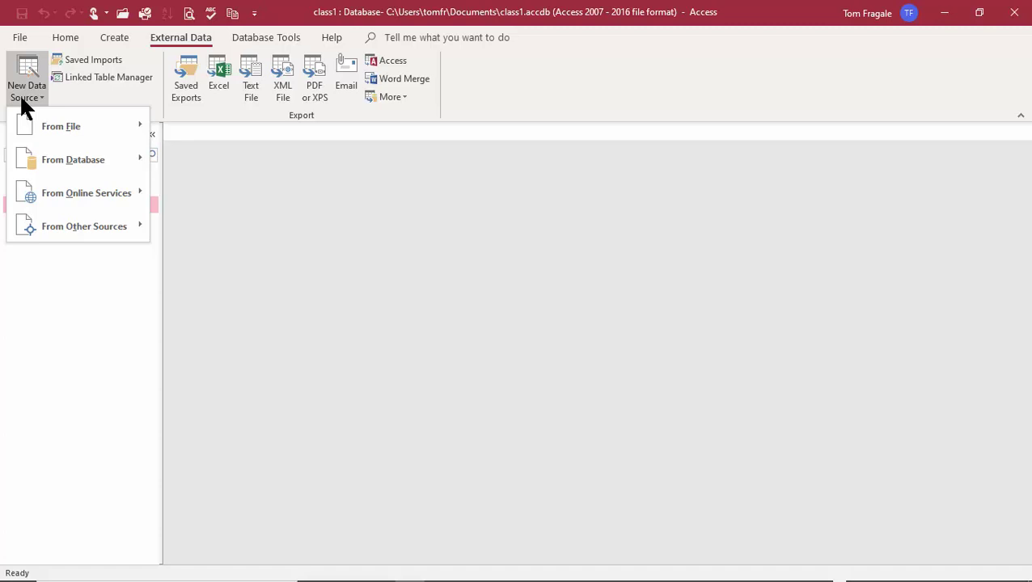
pyautogui.moveTo(35, 113)
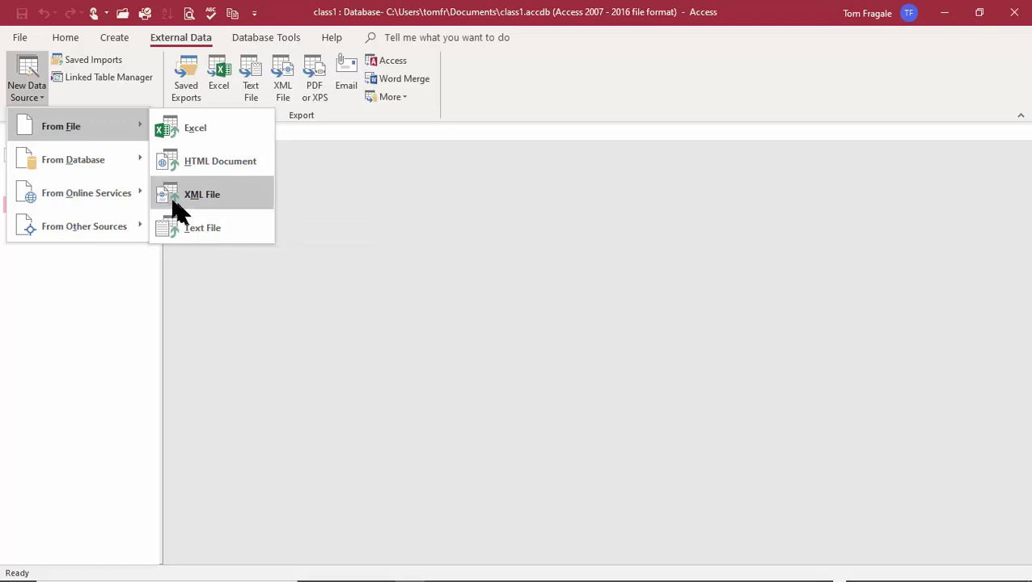
pyautogui.moveTo(110, 168)
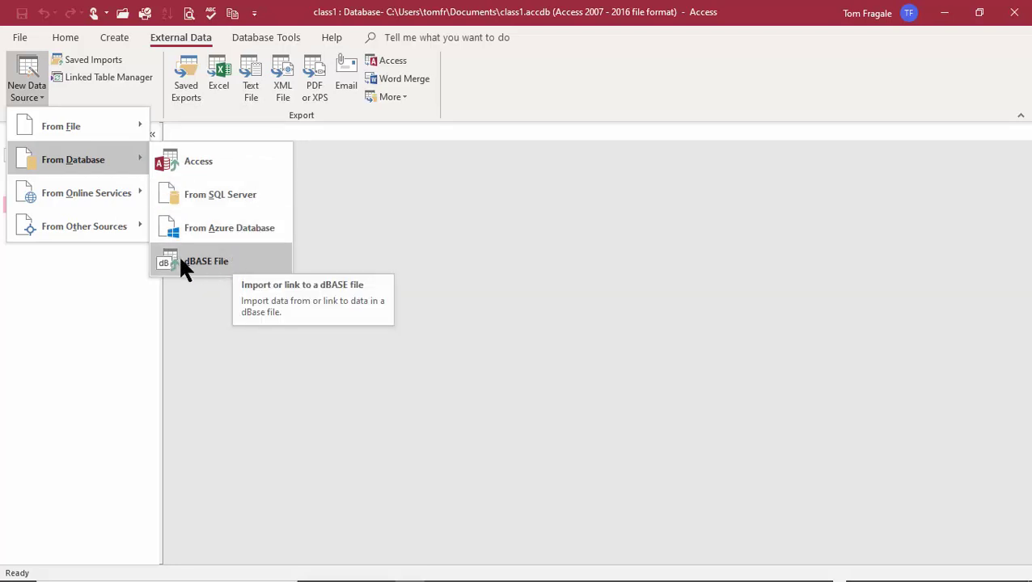
pyautogui.moveTo(113, 207)
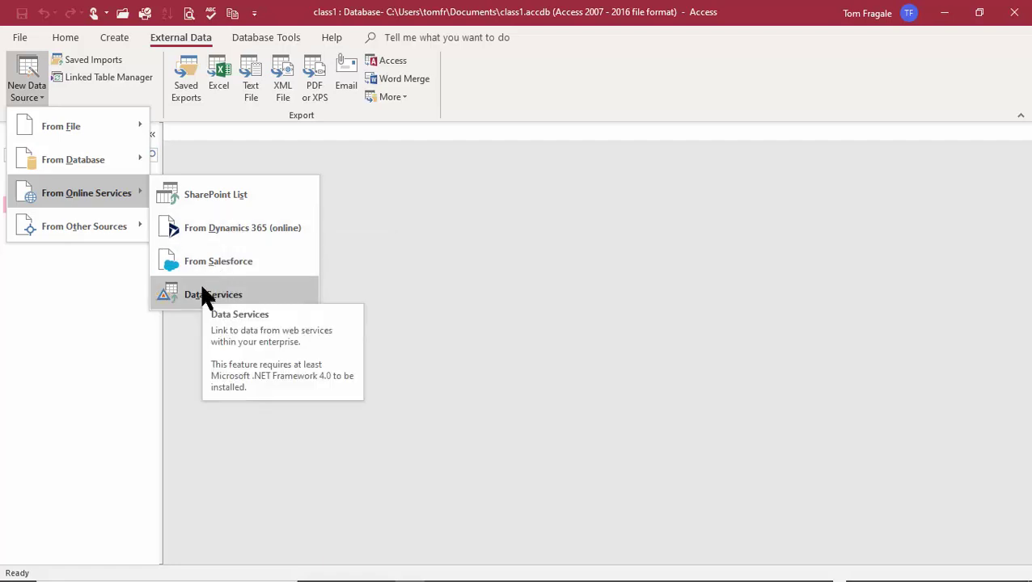
pyautogui.moveTo(114, 227)
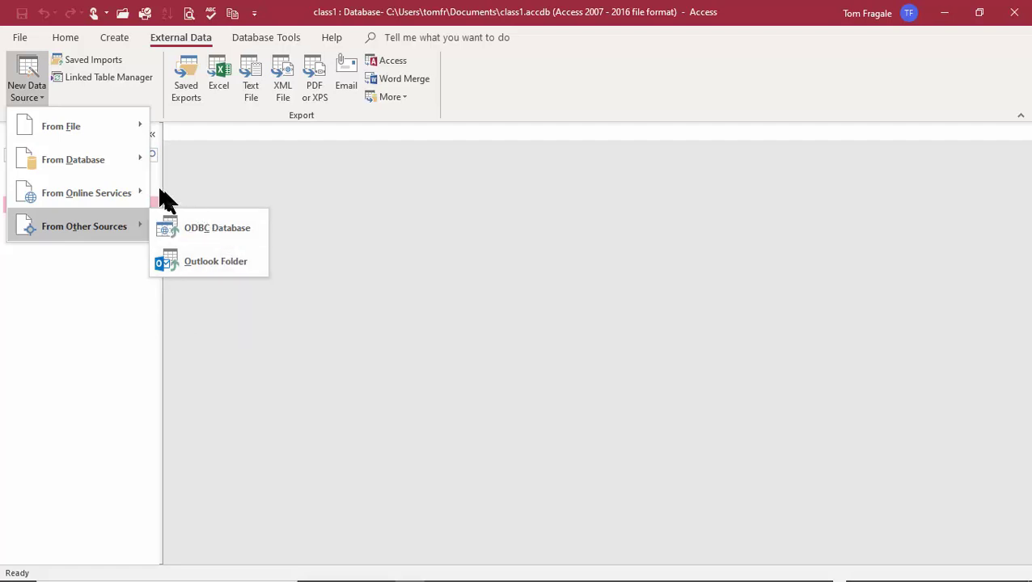
pyautogui.moveTo(74, 123)
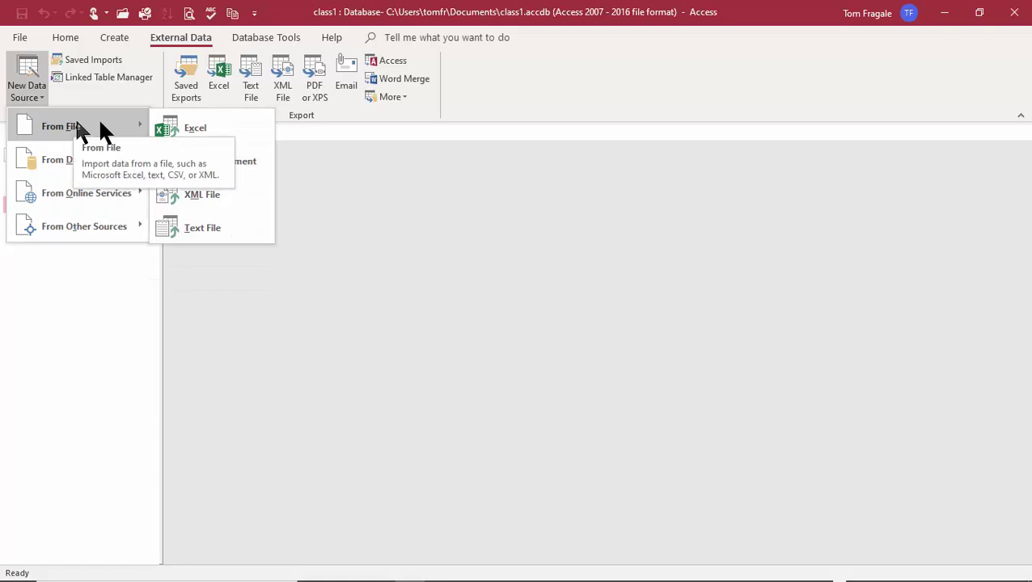
pyautogui.click(243, 238)
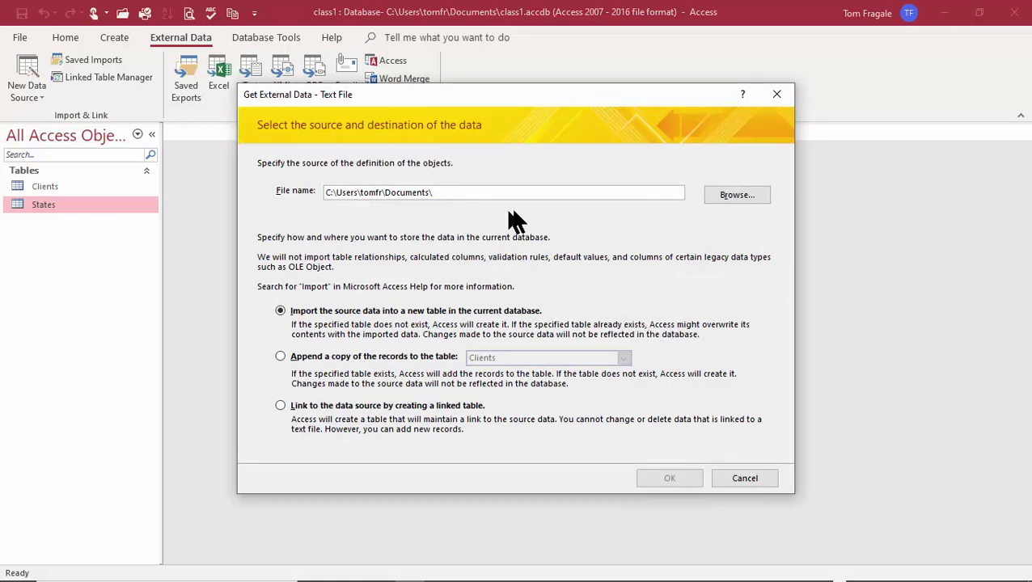
# Choose leads.txt from the desktop's Class Files folder as the source and import it into a new table in the current database
pyautogui.click(739, 197)
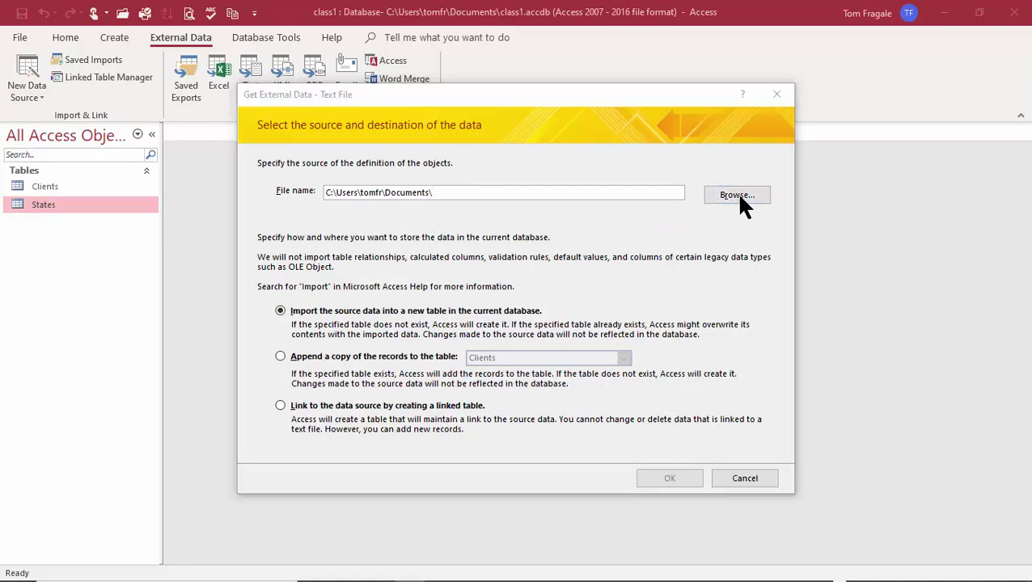
pyautogui.moveTo(356, 346); pyautogui.dragTo(357, 218)
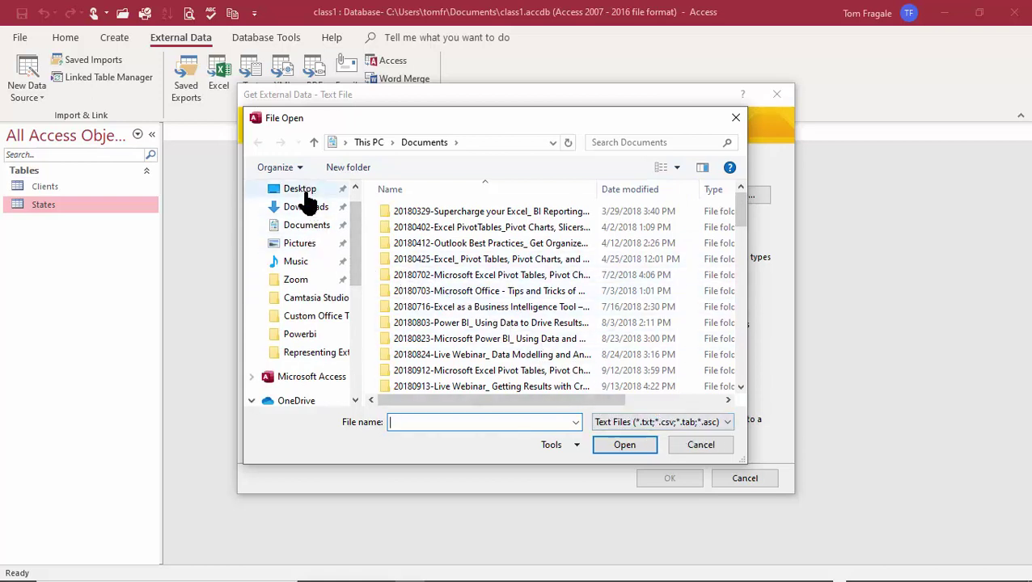
pyautogui.click(300, 189)
pyautogui.doubleClick(429, 212)
pyautogui.click(411, 213)
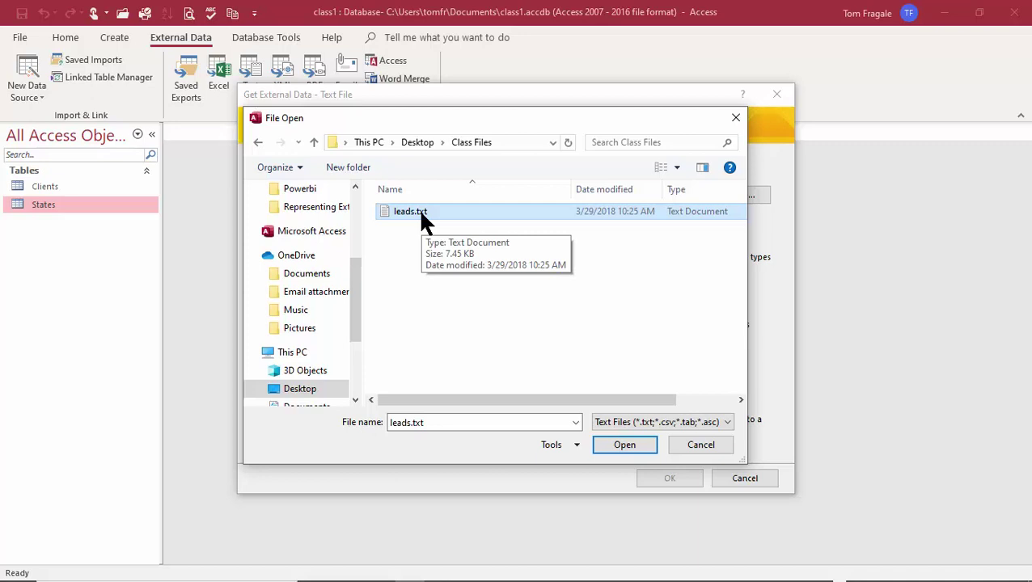
pyautogui.click(625, 447)
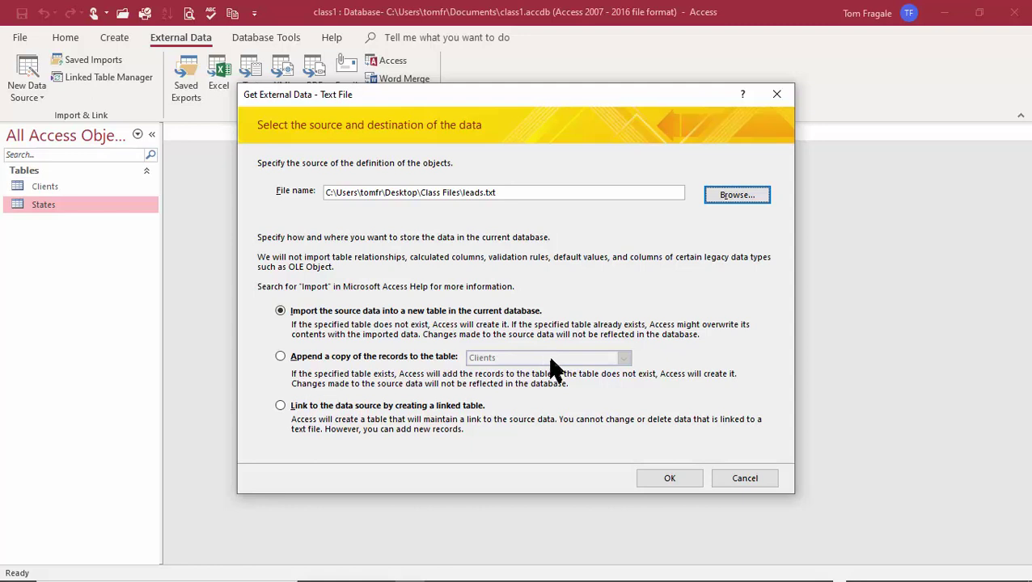
pyautogui.click(649, 479)
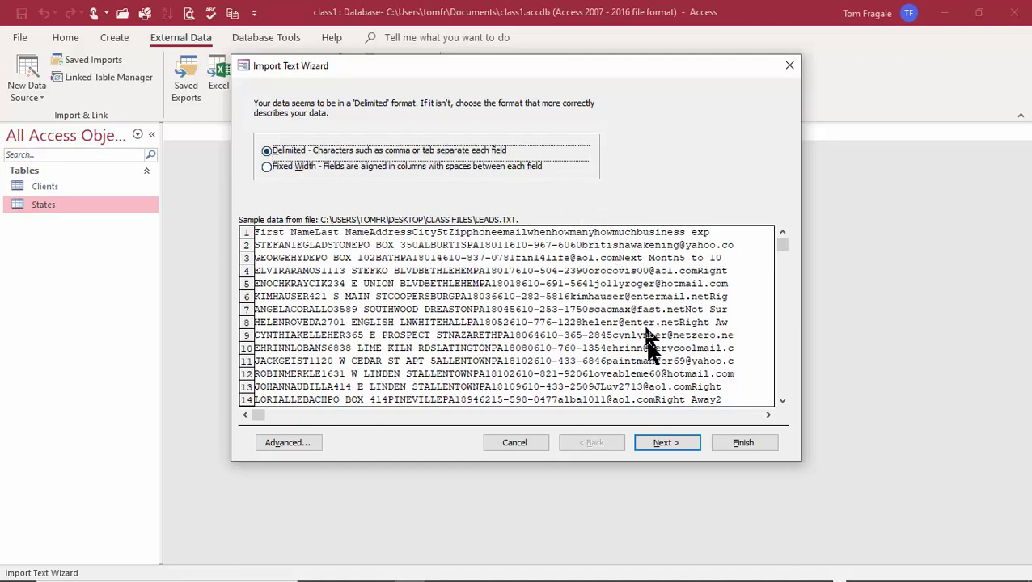
# Keep the Delimited format with Tab as the delimiter after previewing semicolon, comma and space, and treat the first row as field names
pyautogui.click(652, 441)
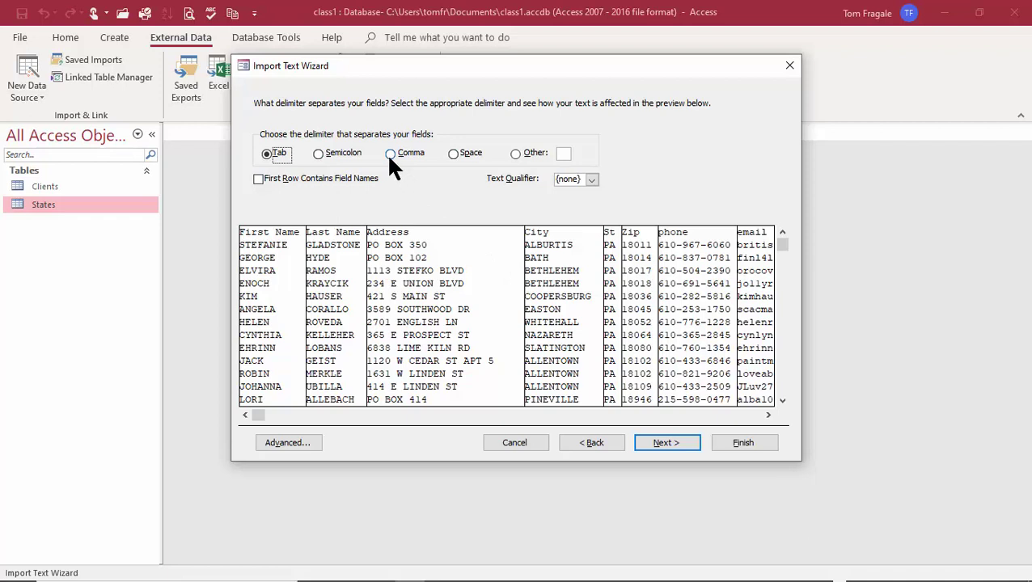
pyautogui.click(319, 155)
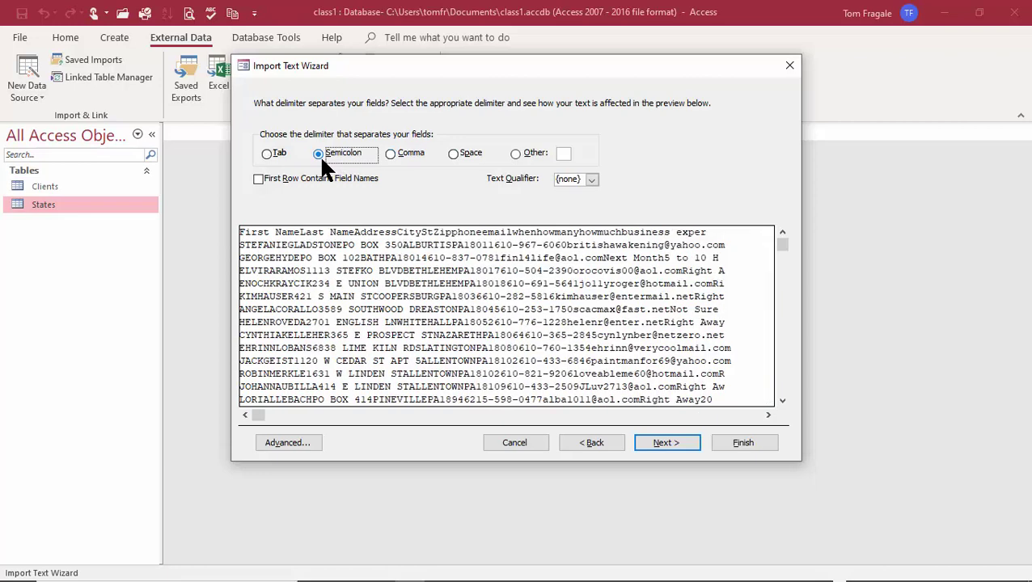
pyautogui.click(394, 157)
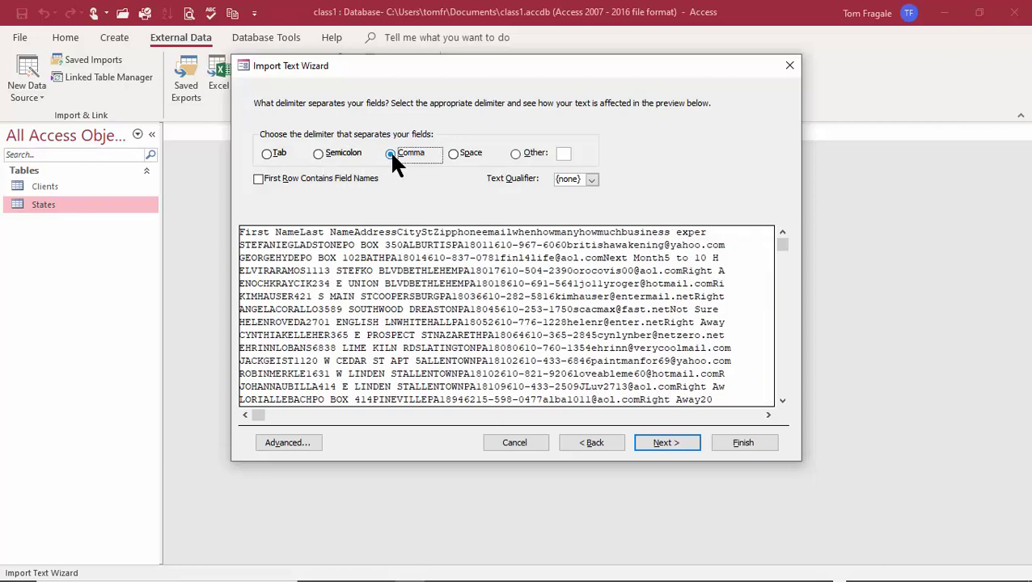
pyautogui.click(454, 156)
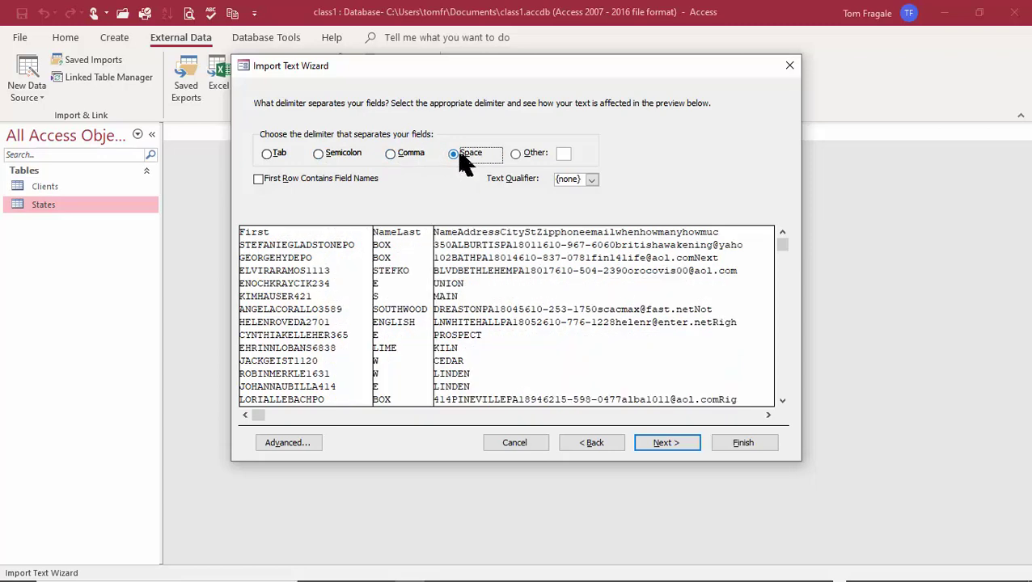
pyautogui.click(267, 154)
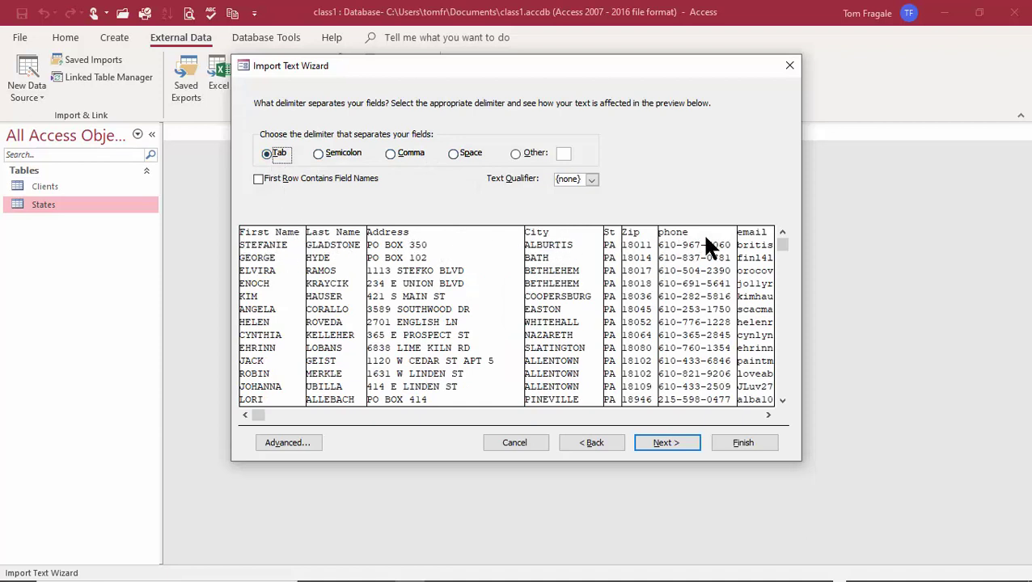
pyautogui.click(257, 178)
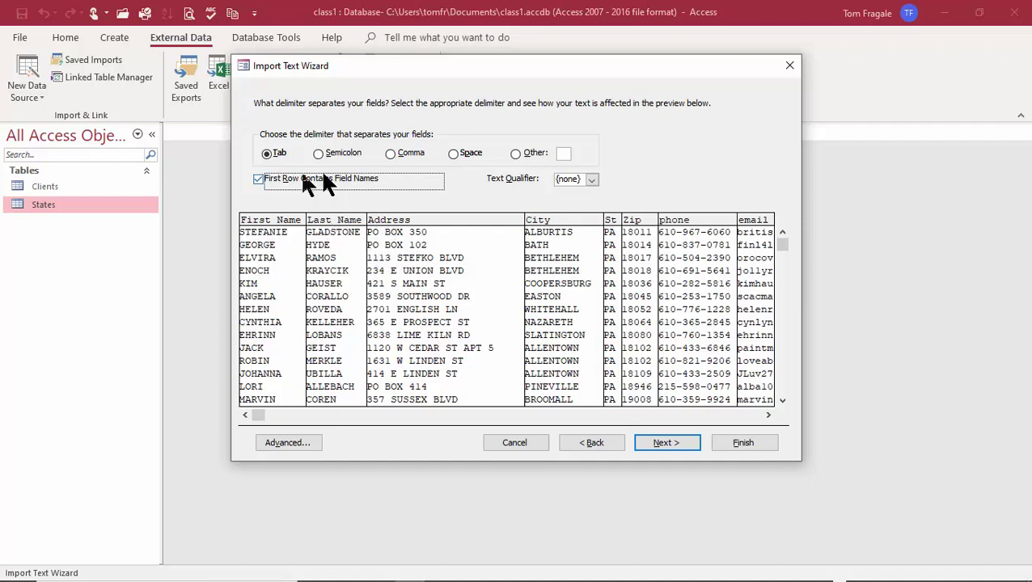
pyautogui.click(663, 444)
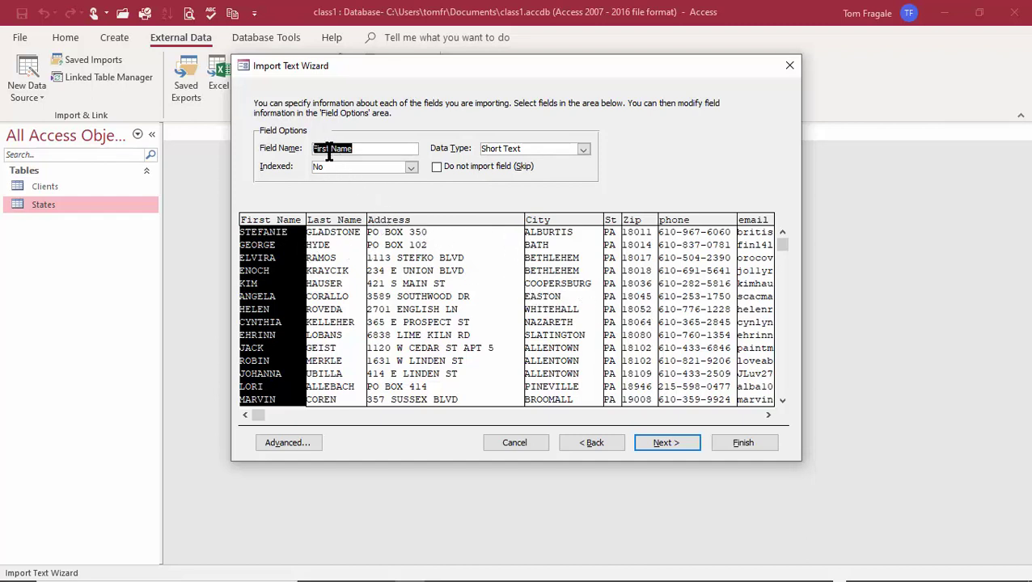
# Remove the spaces from the first two field names, making them FirstName and LastName
pyautogui.click(359, 148)
pyautogui.press('BackSpace')
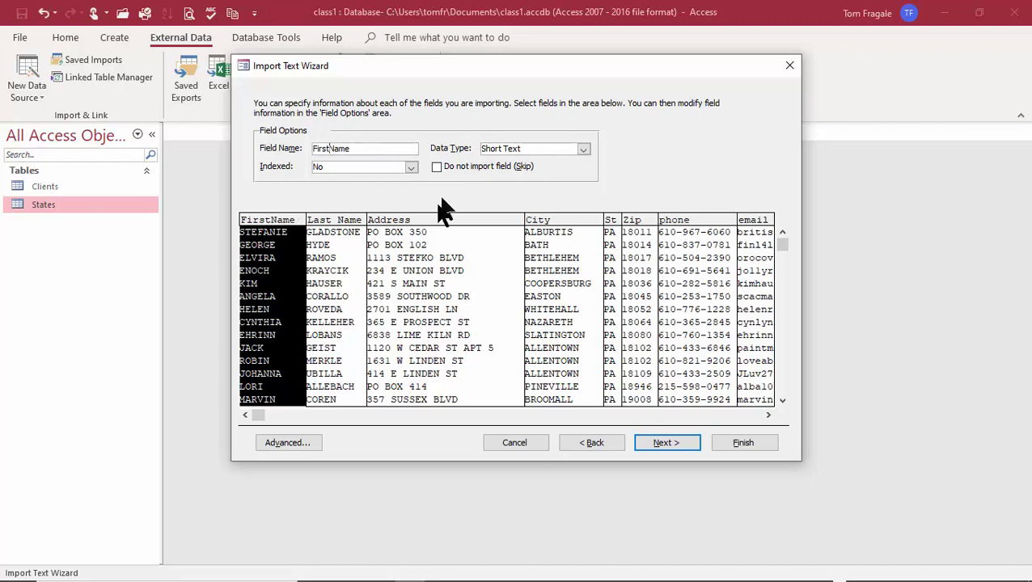
pyautogui.click(335, 219)
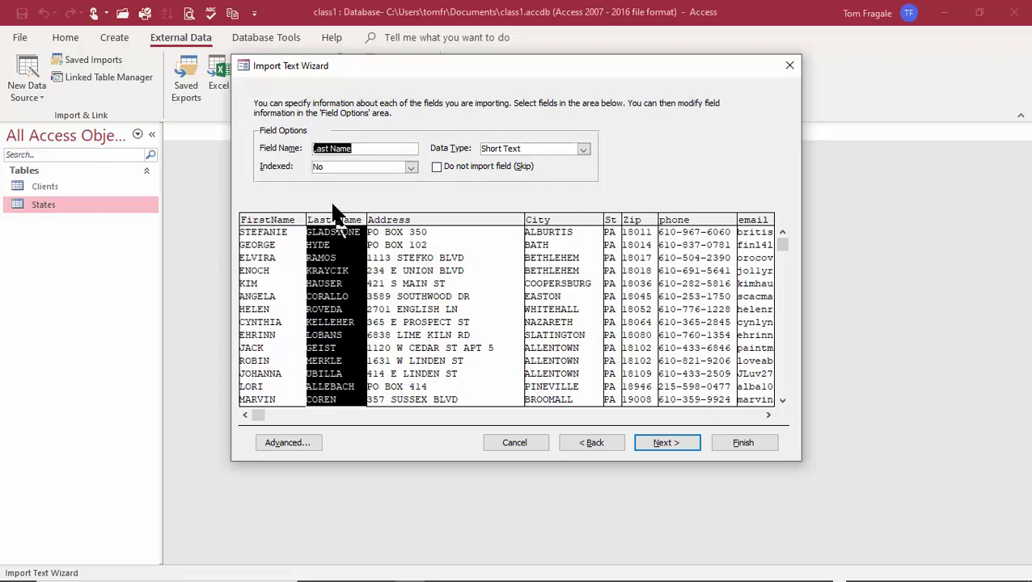
pyautogui.click(331, 152)
pyautogui.press('BackSpace')
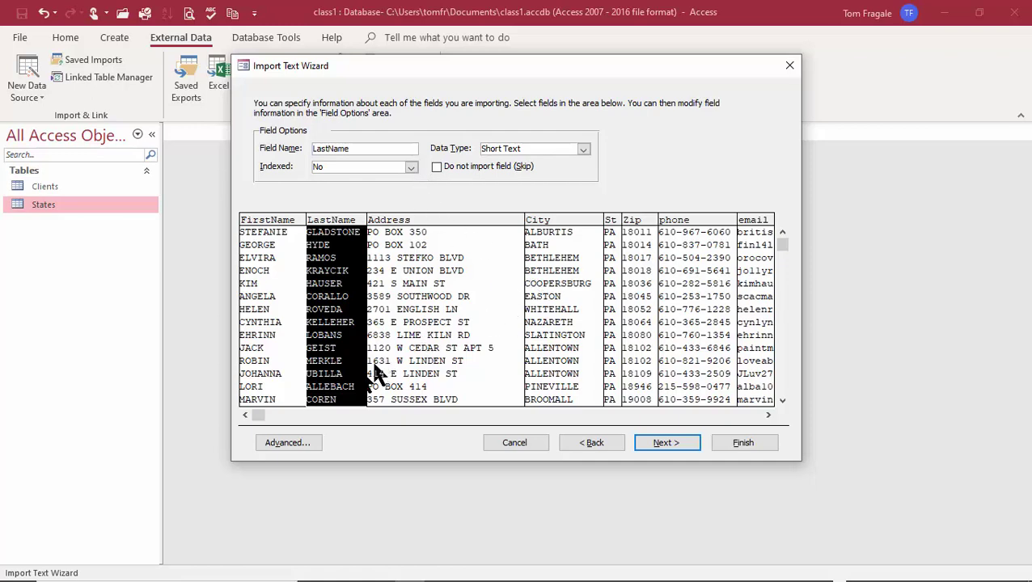
# Rename the business experience field to businessexperience and accept the field options
pyautogui.click(768, 415)
pyautogui.click(768, 415)
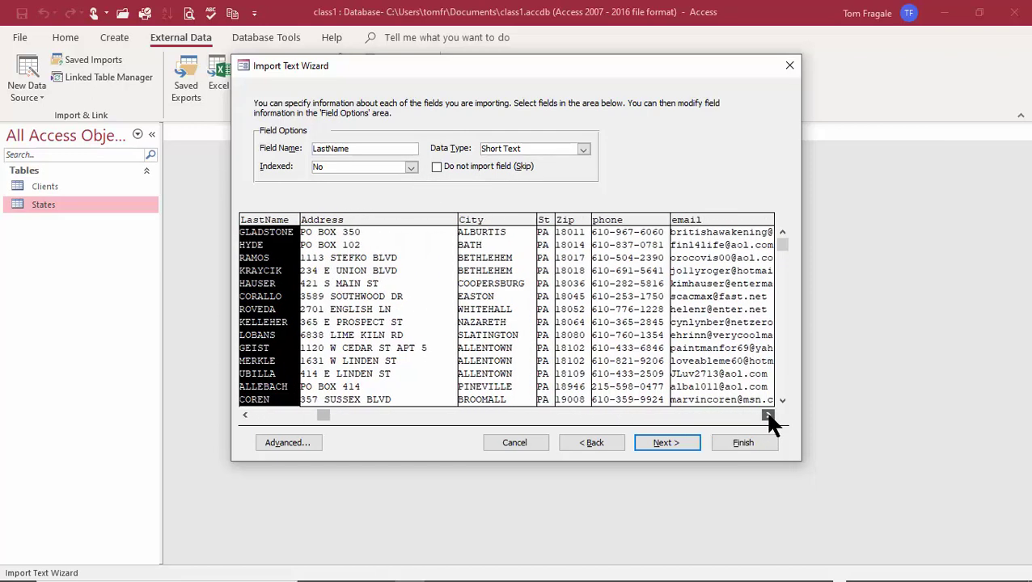
pyautogui.click(768, 415)
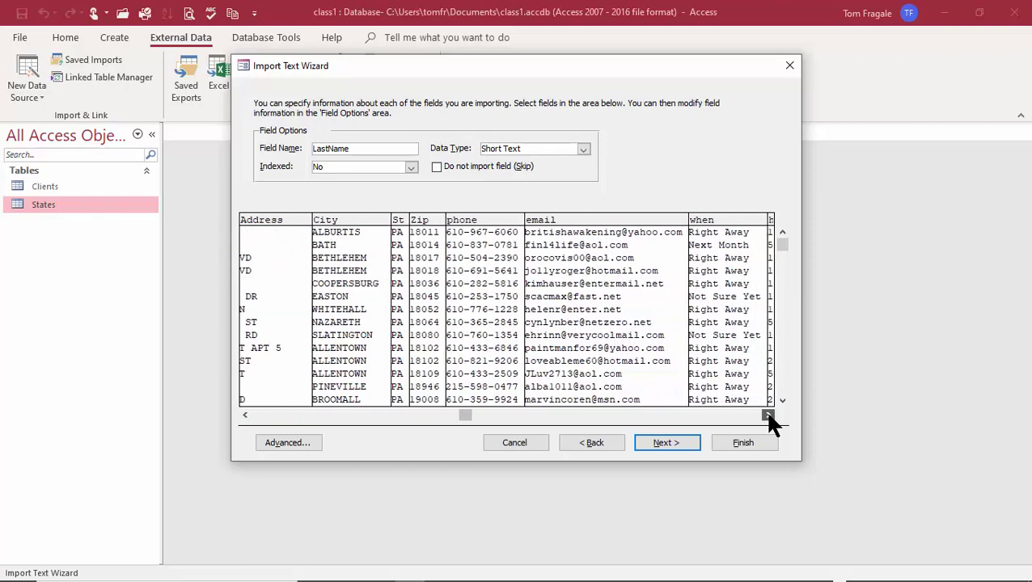
pyautogui.click(768, 415)
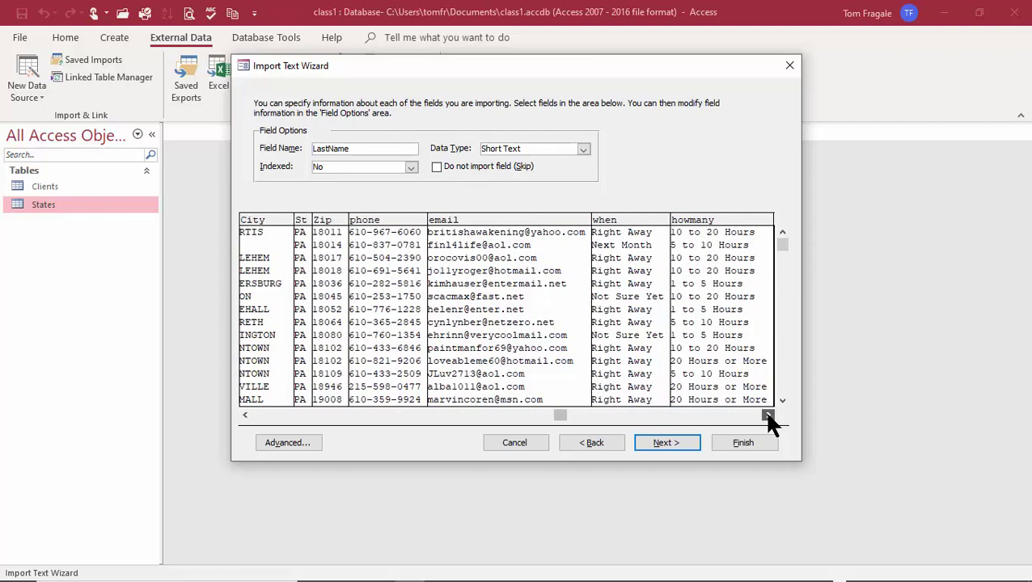
pyautogui.click(769, 415)
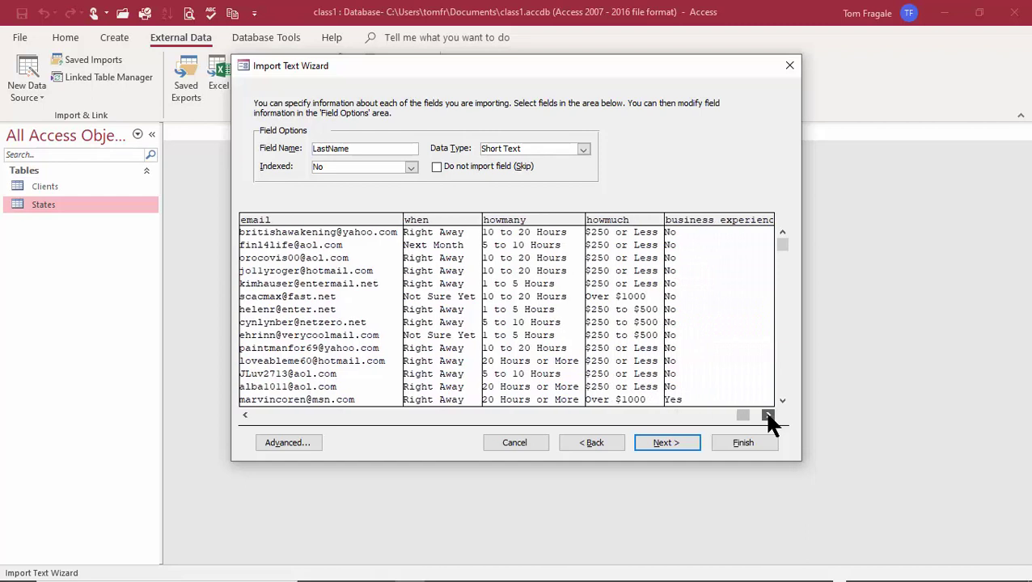
pyautogui.click(709, 225)
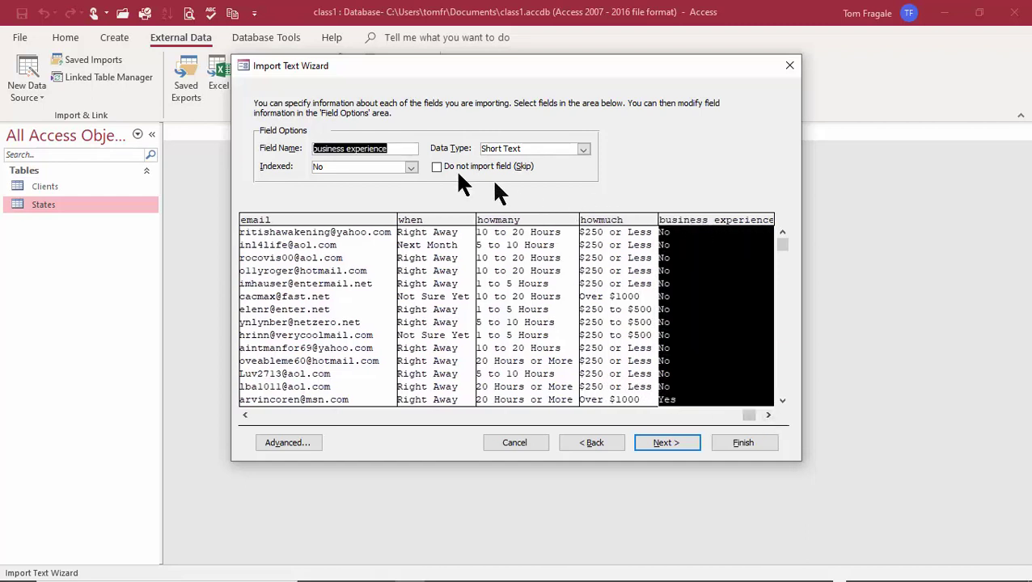
pyautogui.click(349, 150)
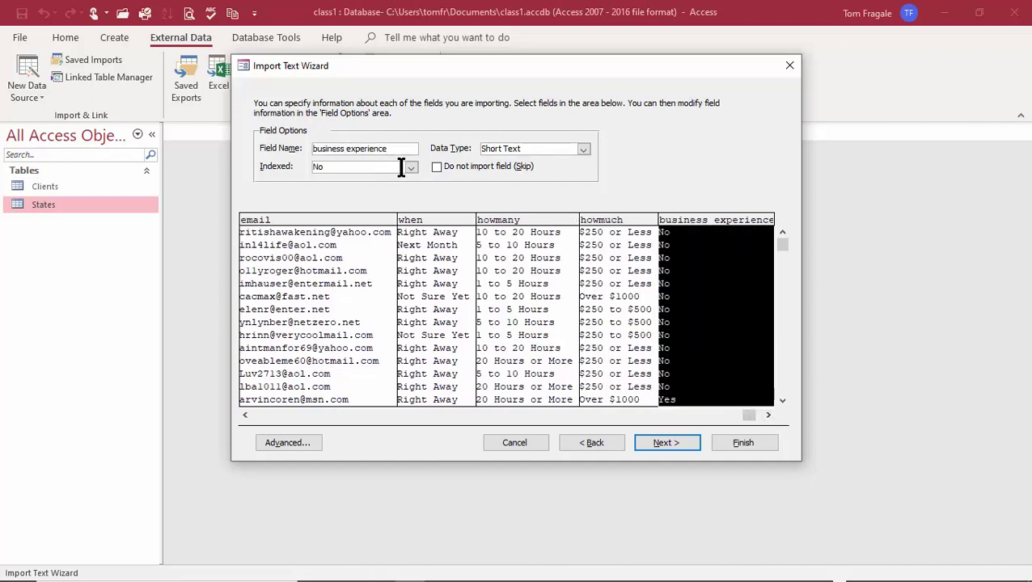
pyautogui.press('BackSpace')
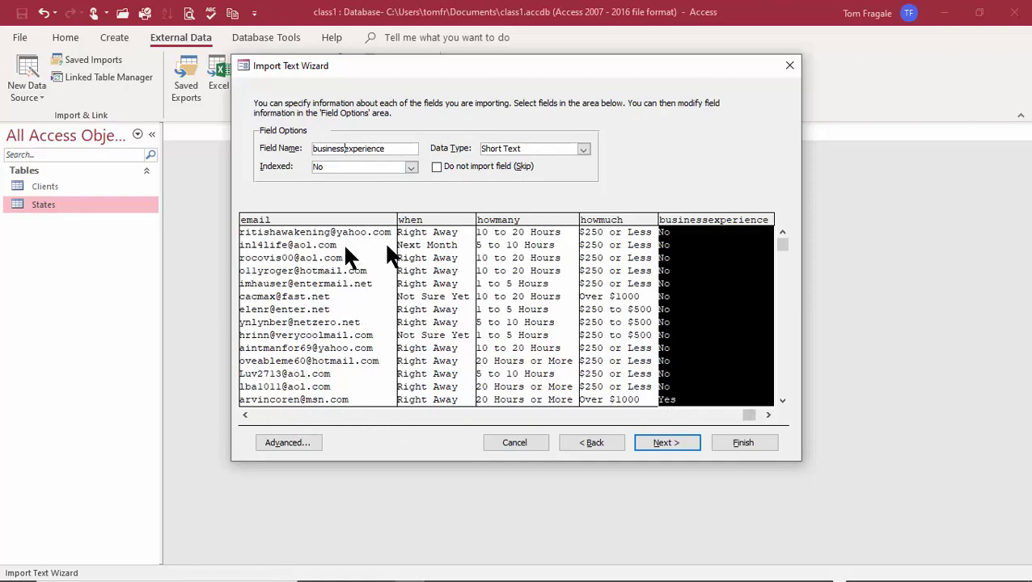
pyautogui.click(665, 445)
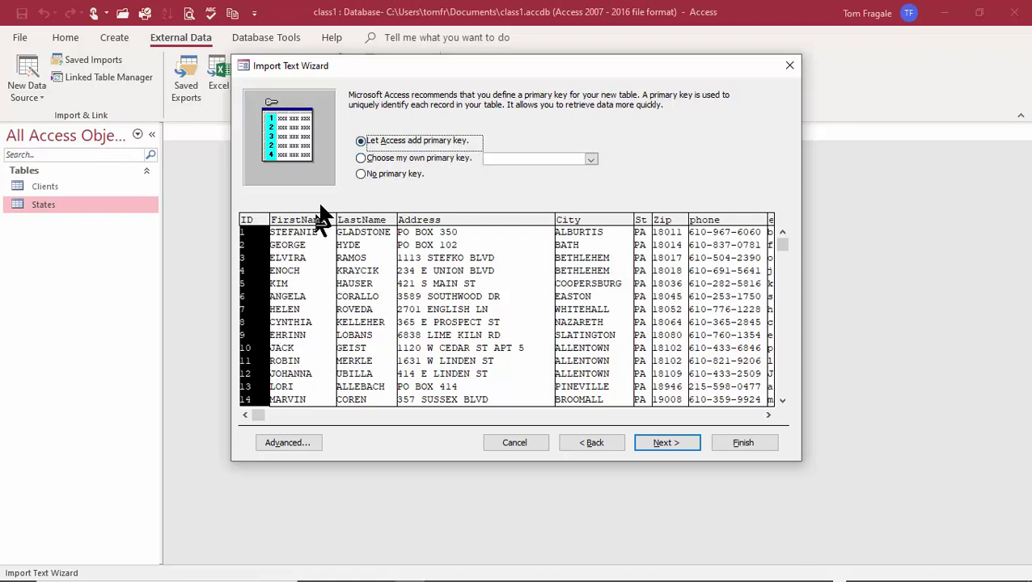
# Compare the primary key choices for the new table and let Access add the primary key
pyautogui.click(362, 158)
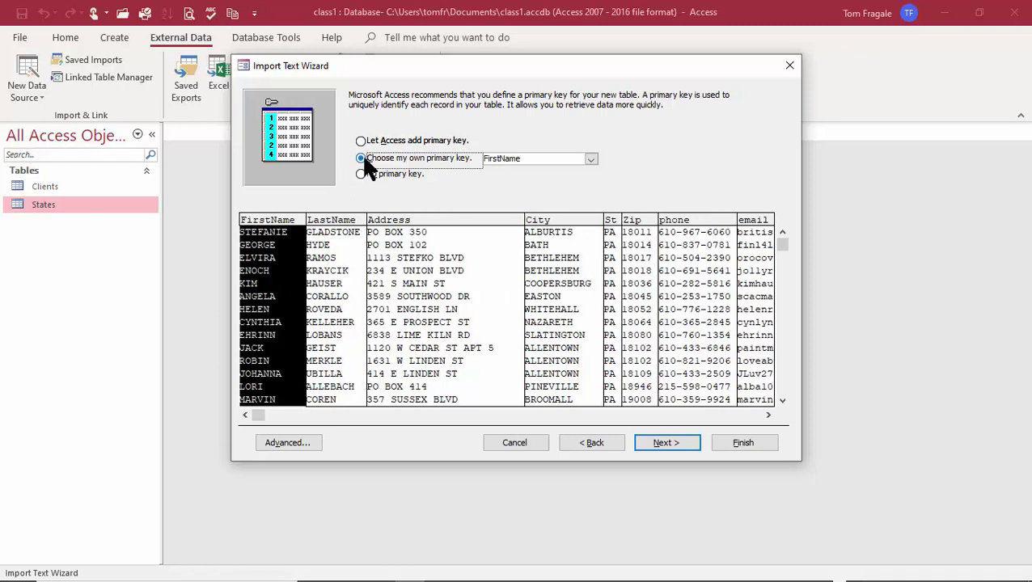
pyautogui.click(360, 175)
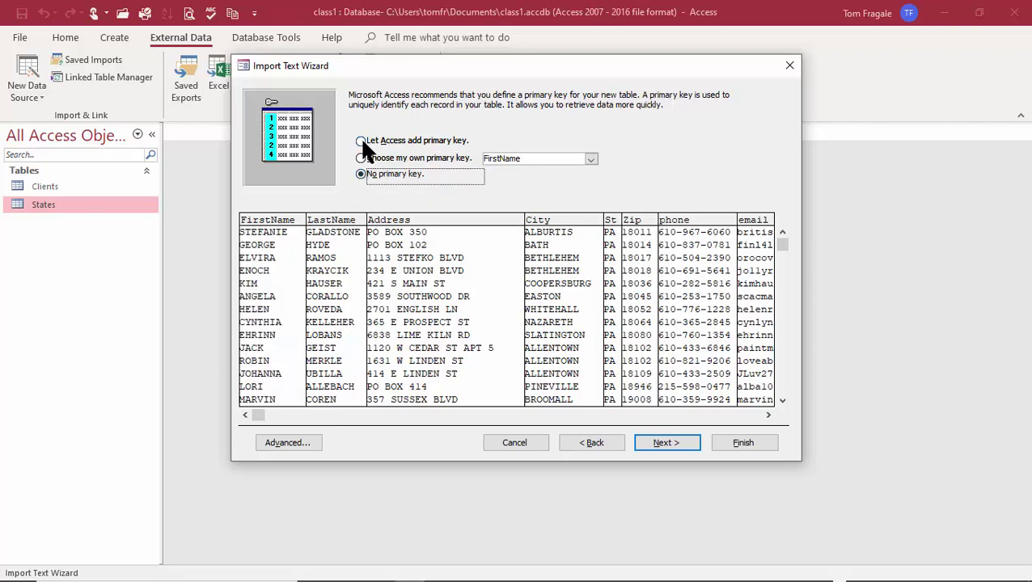
pyautogui.click(361, 141)
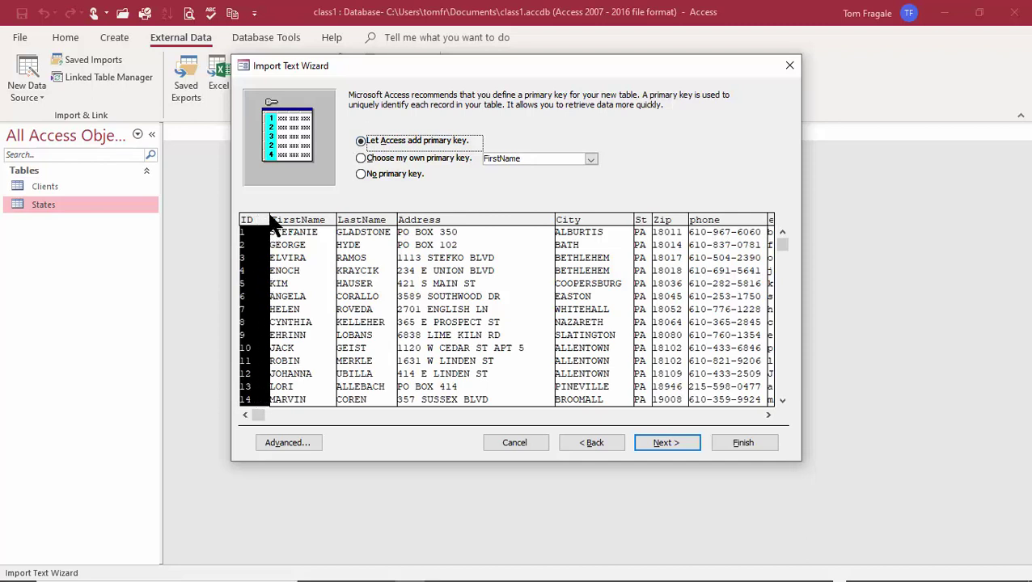
pyautogui.click(659, 443)
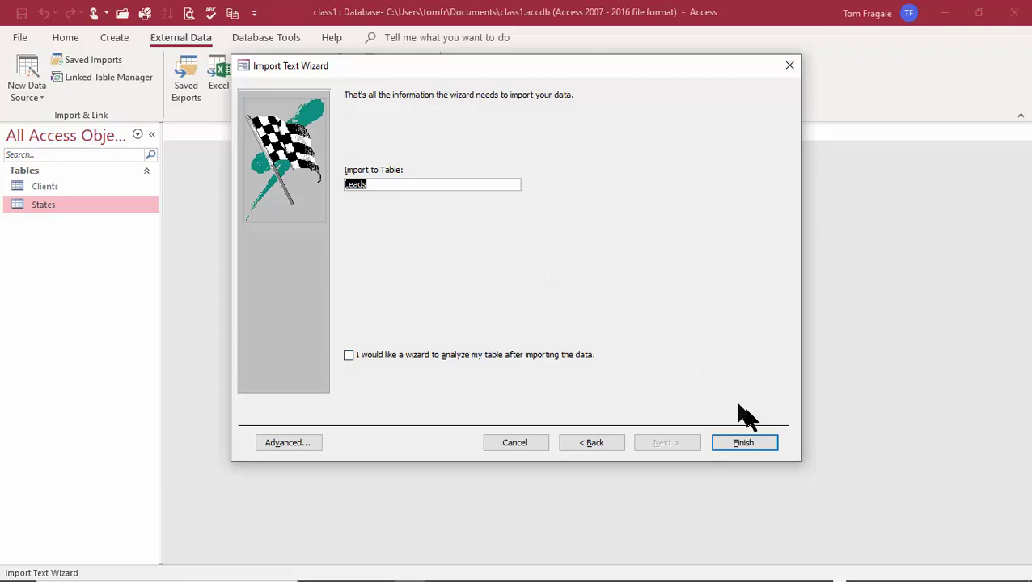
# Finish importing the text file into the Leads table and close the wizard without saving the import steps
pyautogui.click(741, 443)
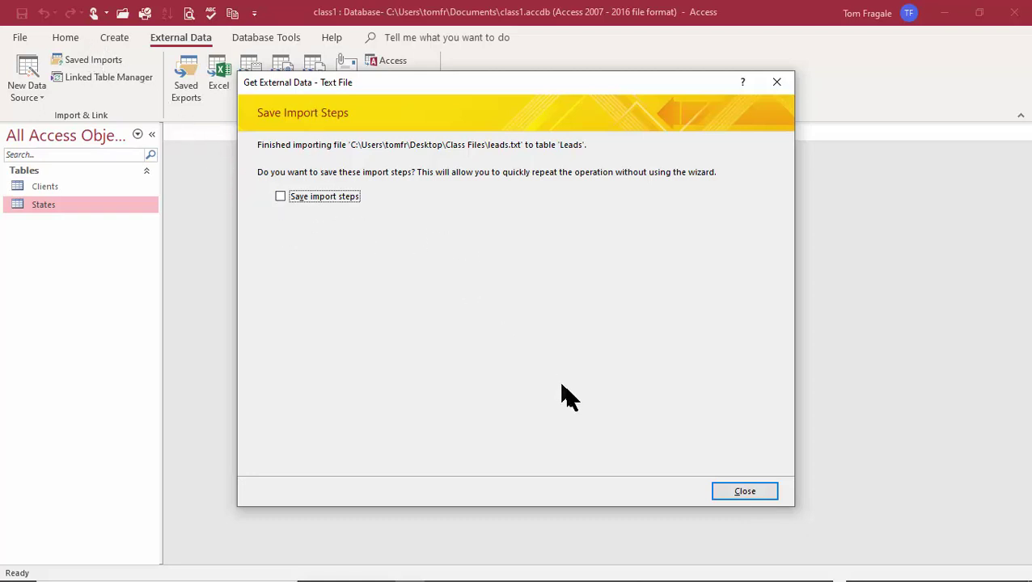
pyautogui.click(756, 495)
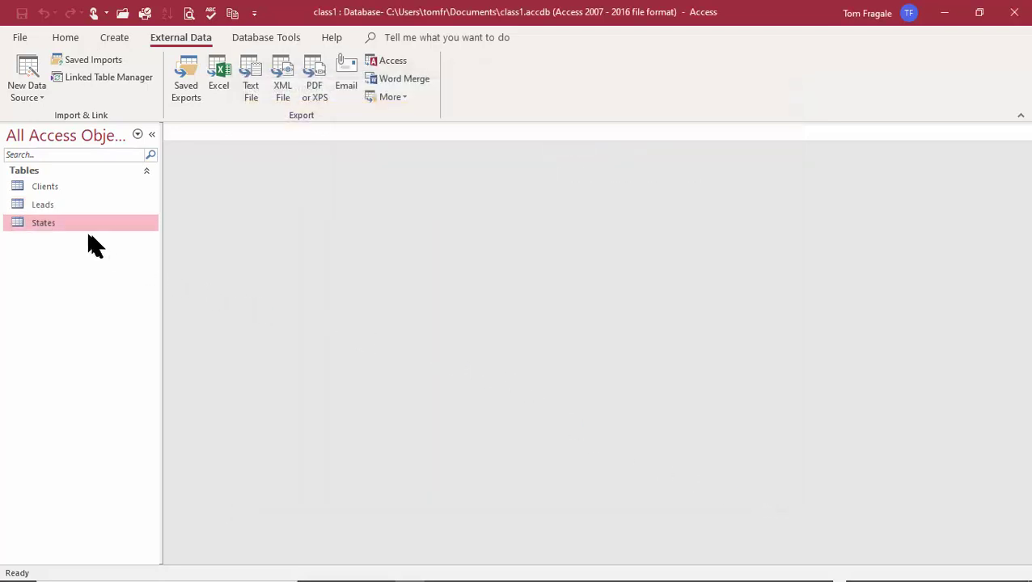
# Open the Leads table in Design view and rename the ID field to LeadID and the phone field to Phone
pyautogui.click(55, 206)
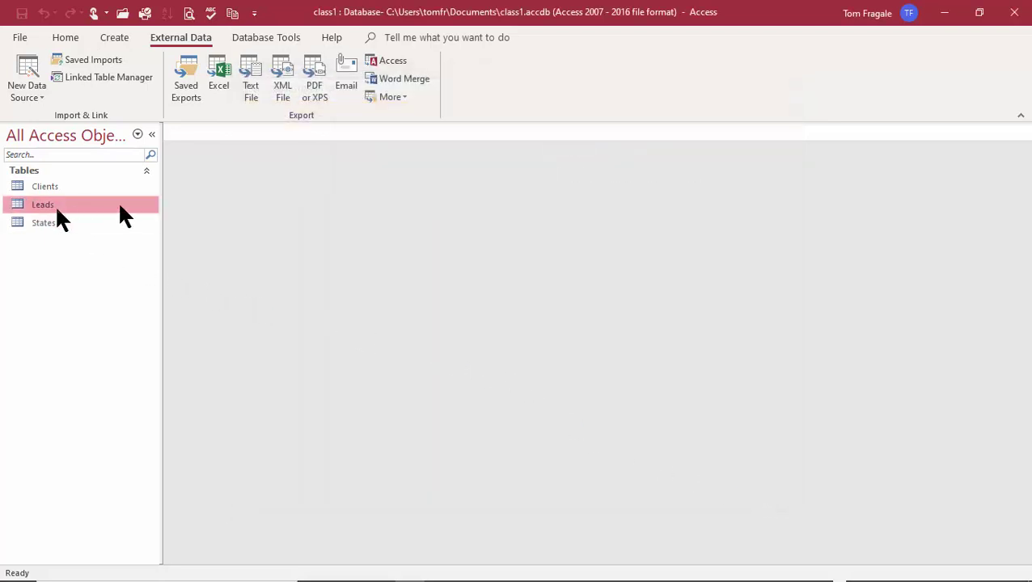
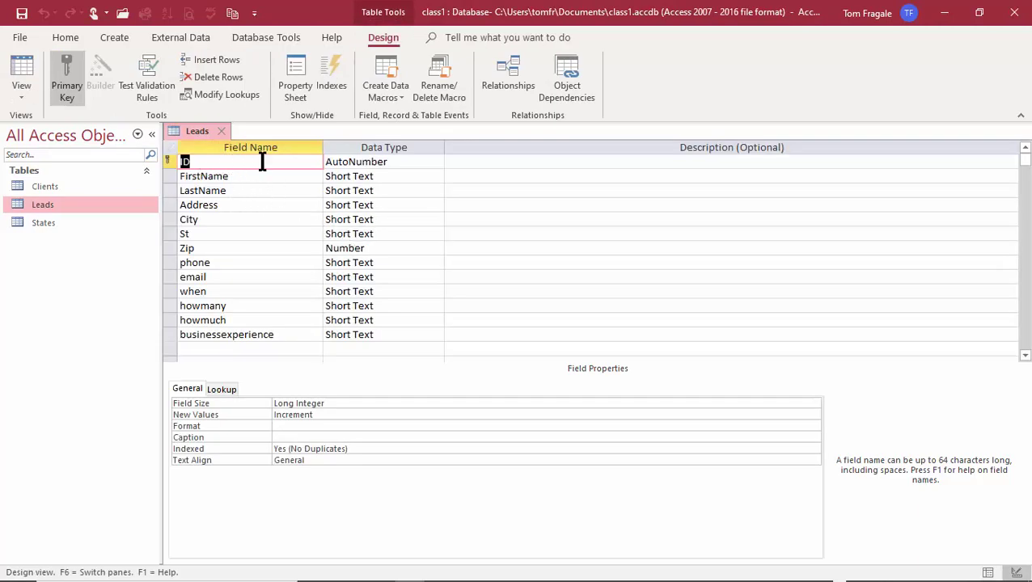
pyautogui.write('LeadID')
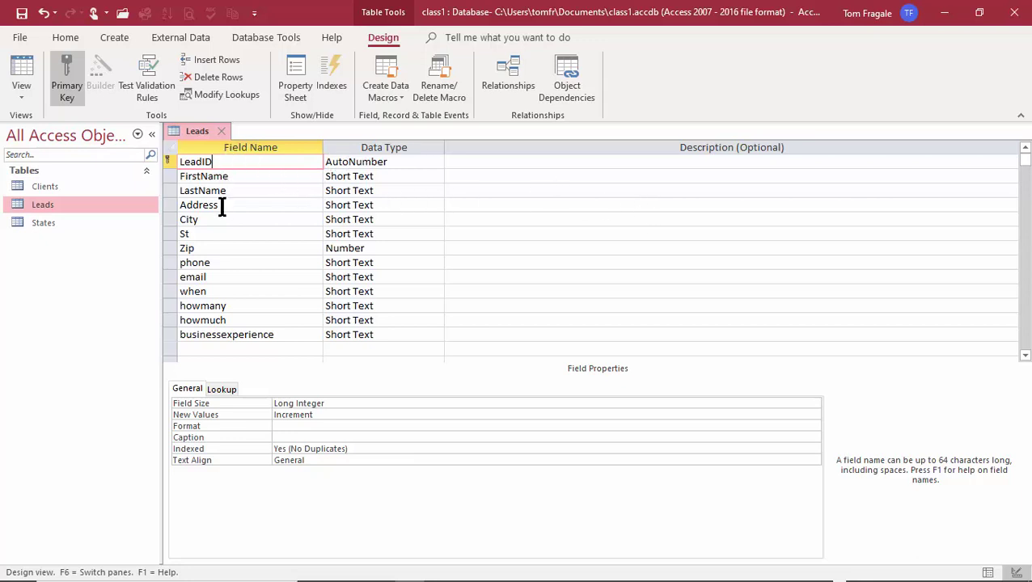
pyautogui.click(199, 264)
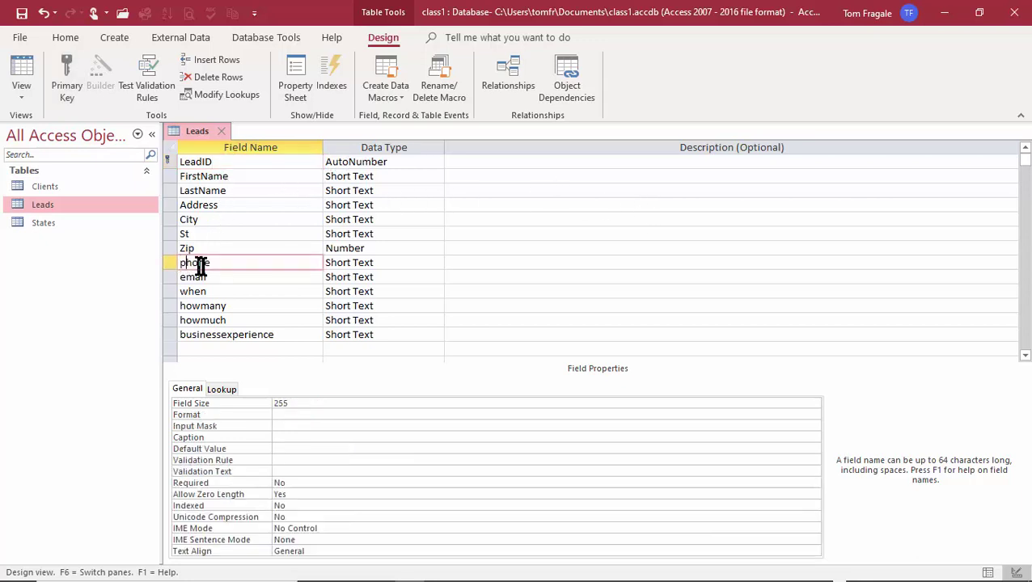
pyautogui.write('z')
pyautogui.press('BackSpace')
pyautogui.press('Delete')
pyautogui.write('P')
# Capitalize the email and when field names as Email and When
pyautogui.click(193, 279)
pyautogui.press('Delete')
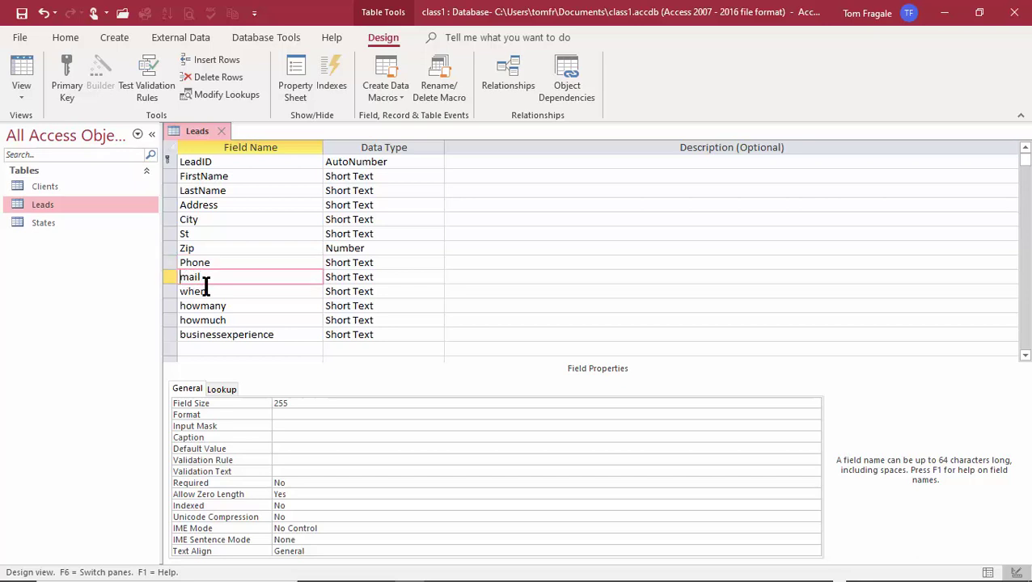
pyautogui.write('E')
pyautogui.click(193, 294)
pyautogui.press('BackSpace')
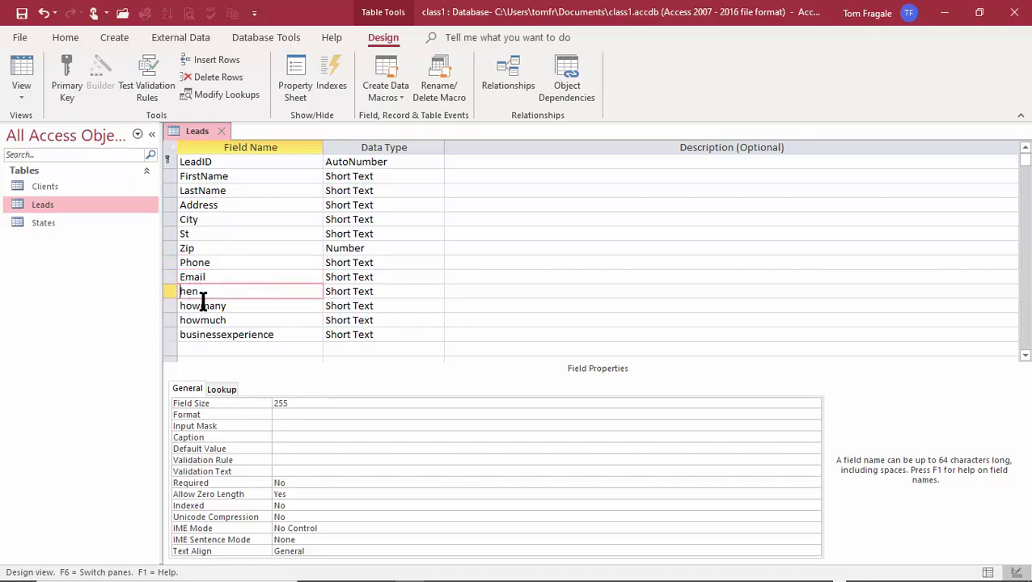
pyautogui.write('W')
# Rename the howmany field to HowMany
pyautogui.click(193, 307)
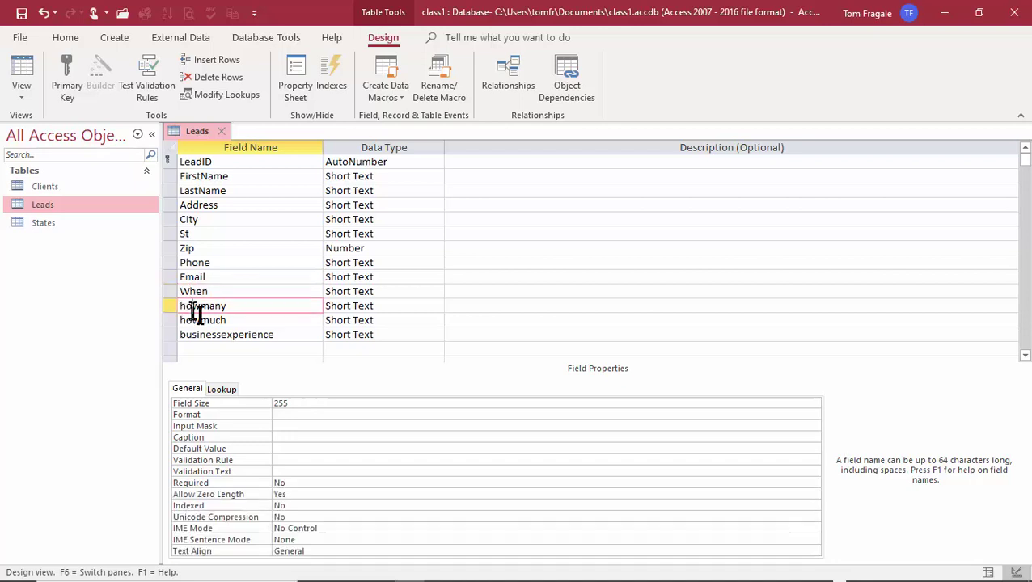
pyautogui.press('BackSpace')
pyautogui.write('H')
pyautogui.press('Right')
pyautogui.press('BackSpace')
pyautogui.write('M')
# Rename the howmuch field to HowMuch
pyautogui.click(186, 319)
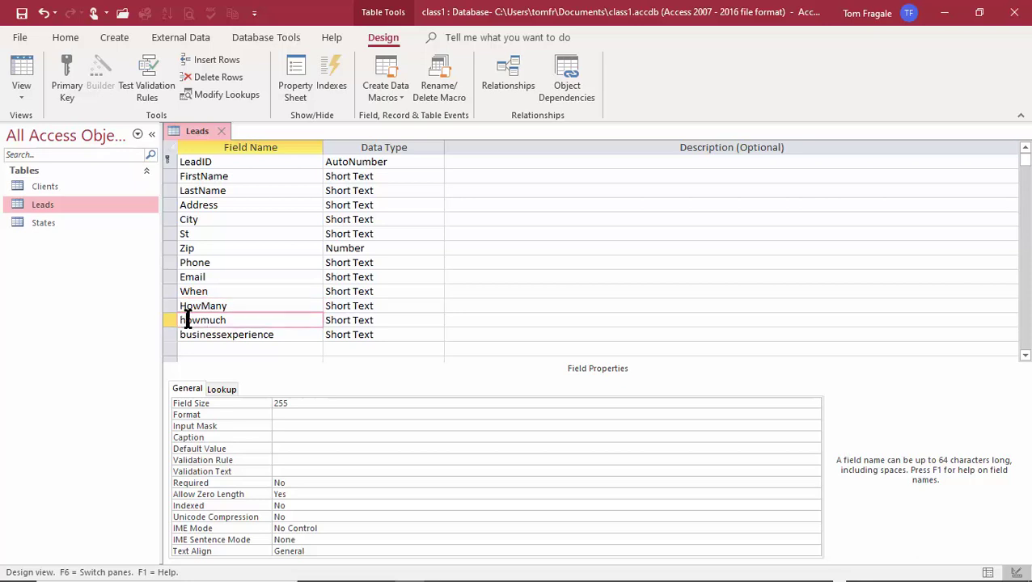
pyautogui.press('BackSpace')
pyautogui.write('H')
pyautogui.press('Right')
pyautogui.press('Right')
pyautogui.press('Right')
pyautogui.press('BackSpace')
pyautogui.write('M')
# Rename the businessexperience field to BusinessExperience, then close the Leads table and save its design changes
pyautogui.click(182, 335)
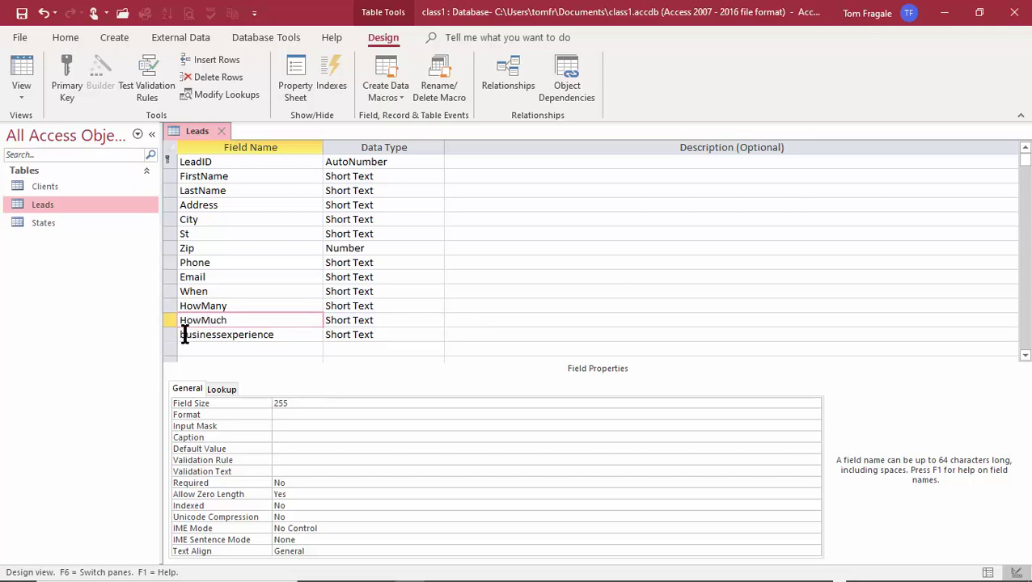
pyautogui.press('BackSpace')
pyautogui.write('B')
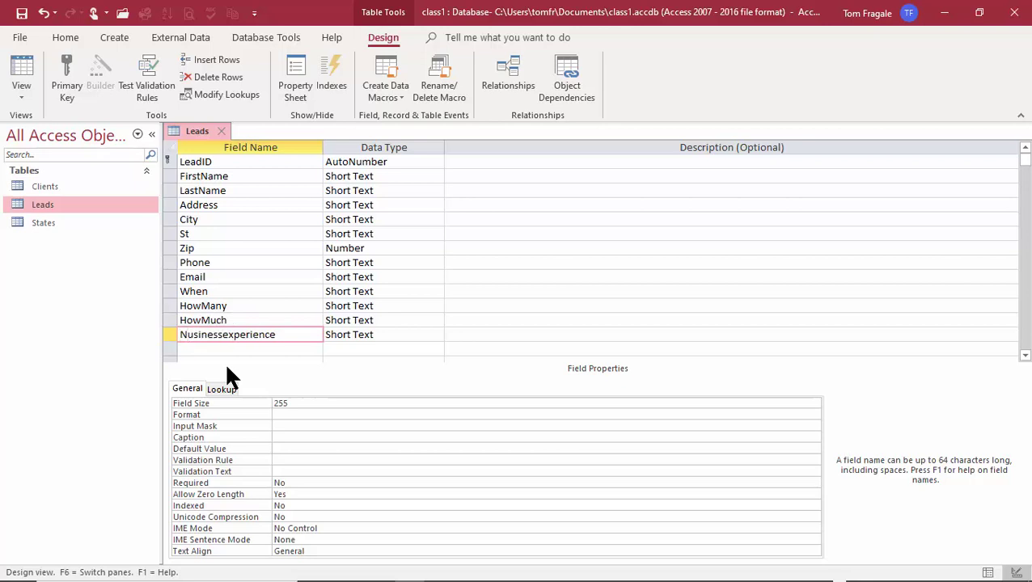
pyautogui.press('Right')
pyautogui.press('Right')
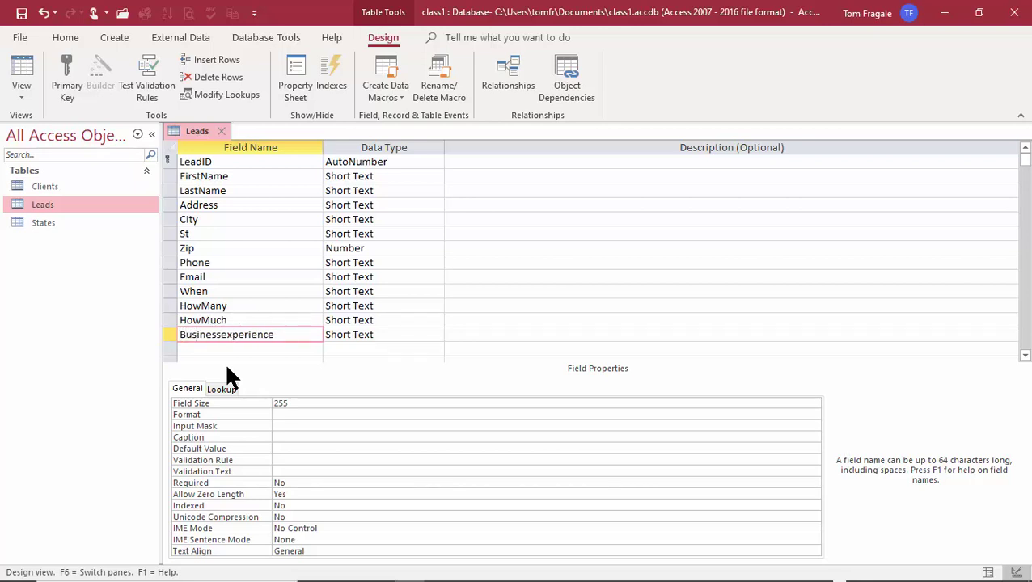
pyautogui.press('Delete')
pyautogui.write('E')
pyautogui.click(221, 131)
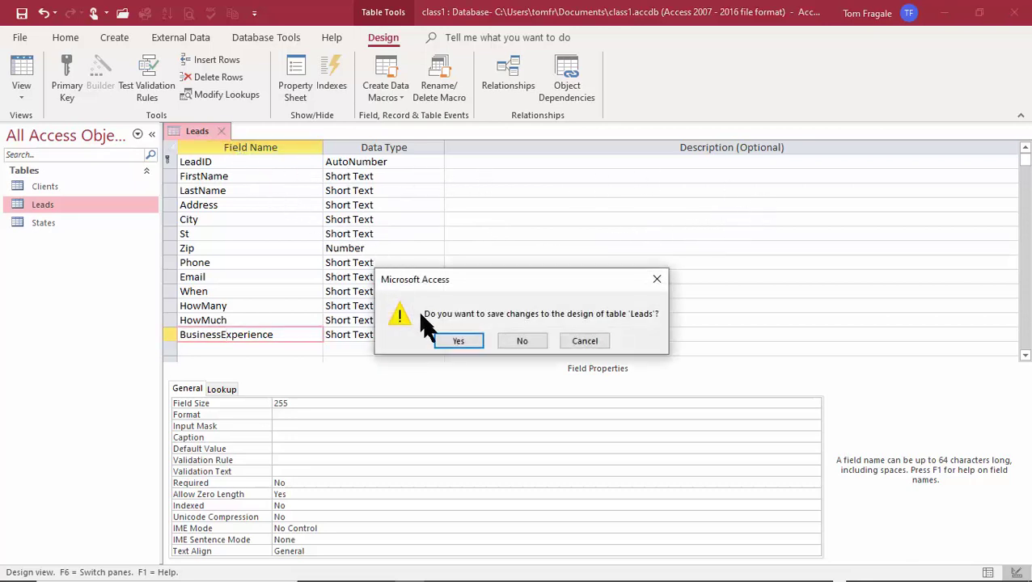
pyautogui.click(468, 338)
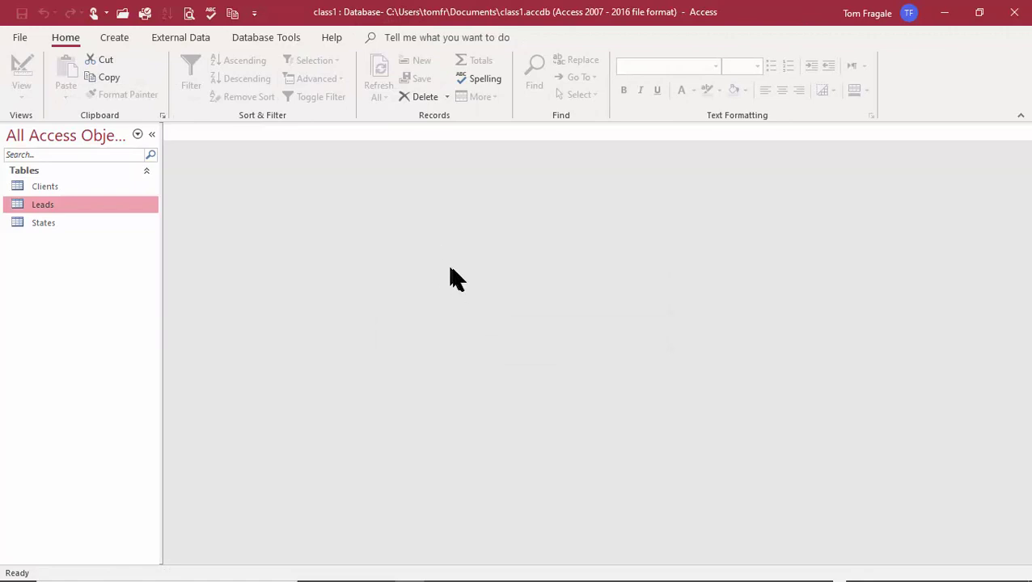
# Start an Excel import of ADDRESS.xlsx from the Class Files folder into a new table in the current database
pyautogui.click(184, 41)
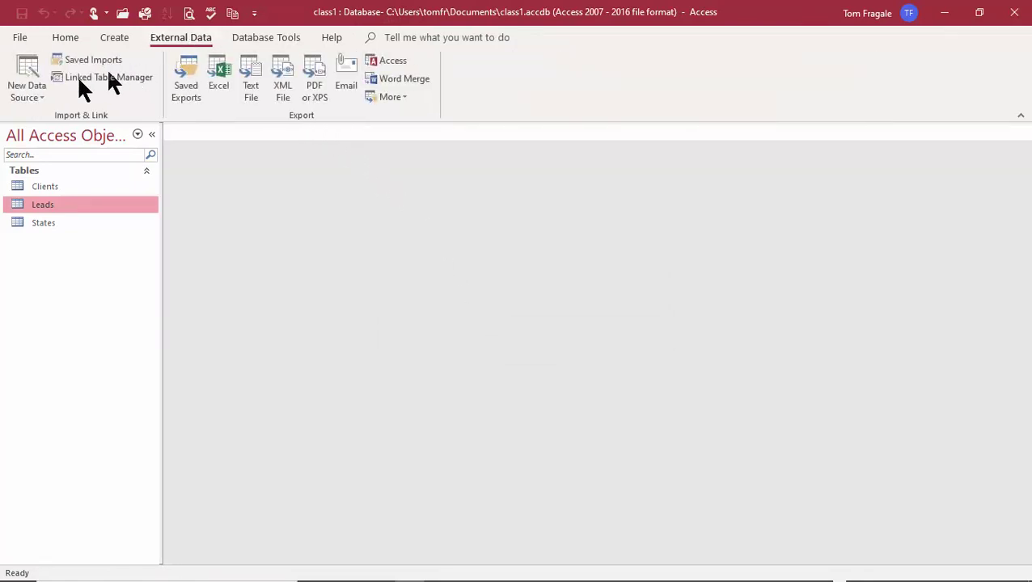
pyautogui.click(33, 93)
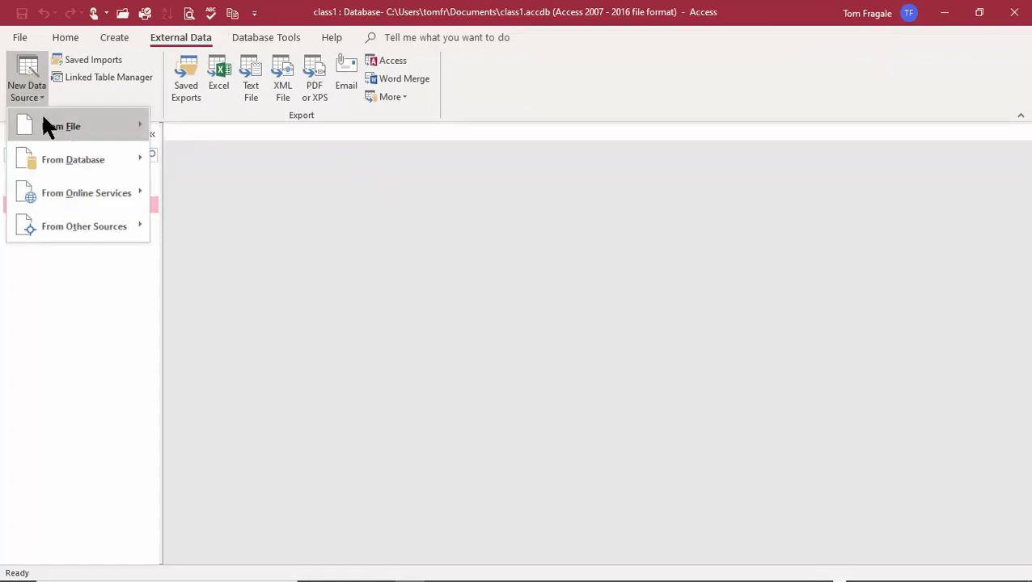
pyautogui.moveTo(46, 121)
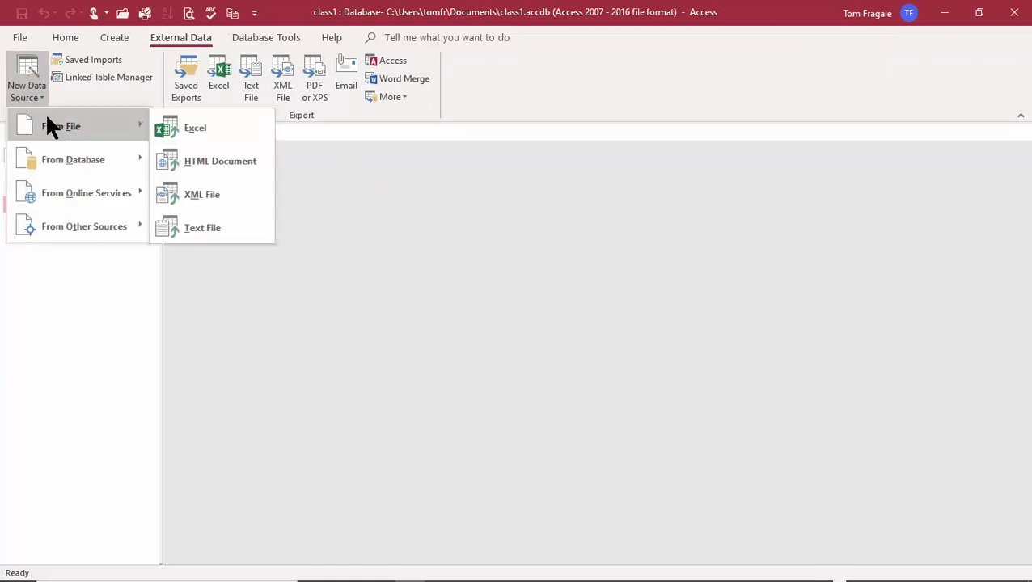
pyautogui.click(208, 132)
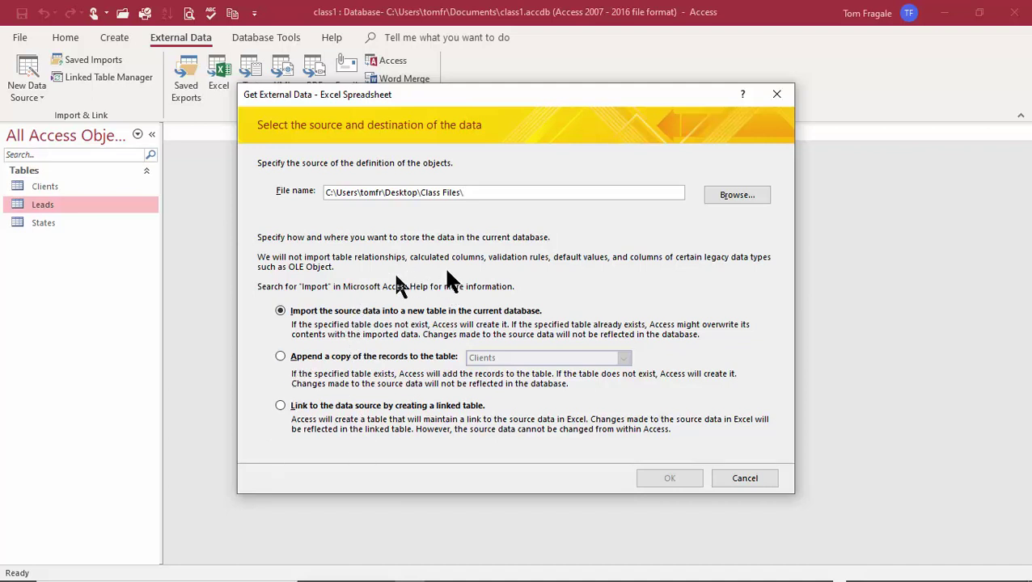
pyautogui.click(734, 201)
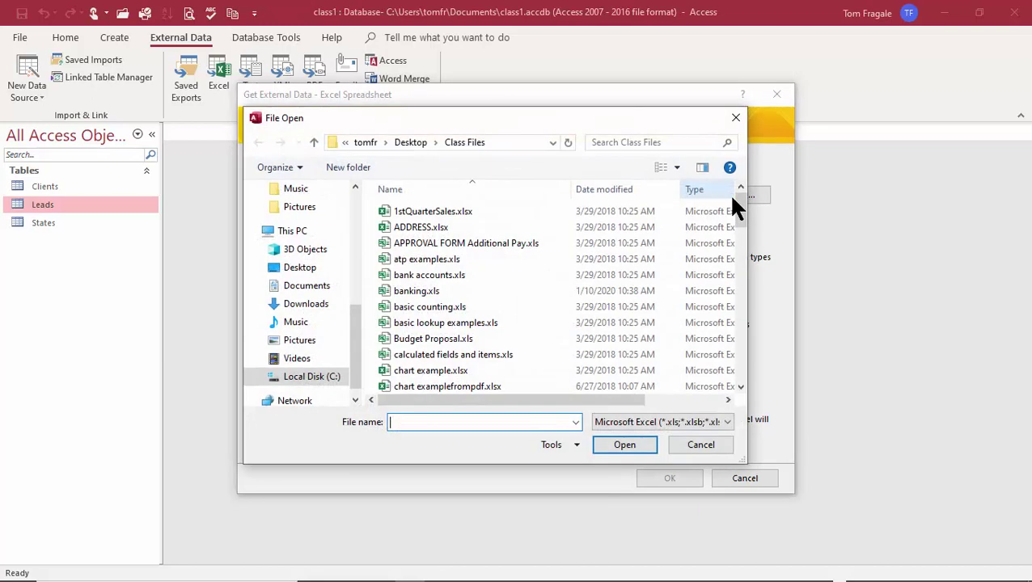
pyautogui.click(412, 229)
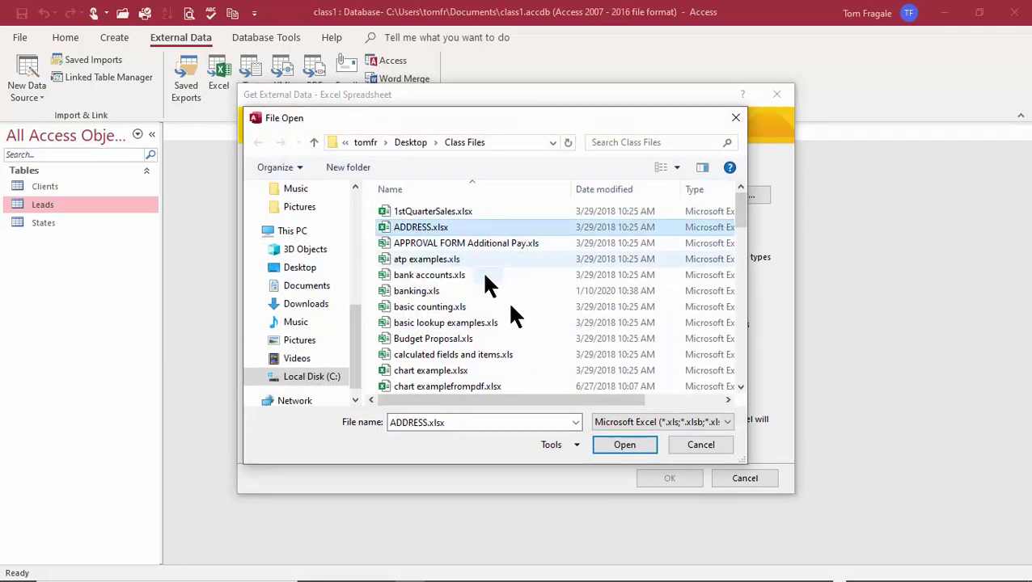
pyautogui.click(628, 448)
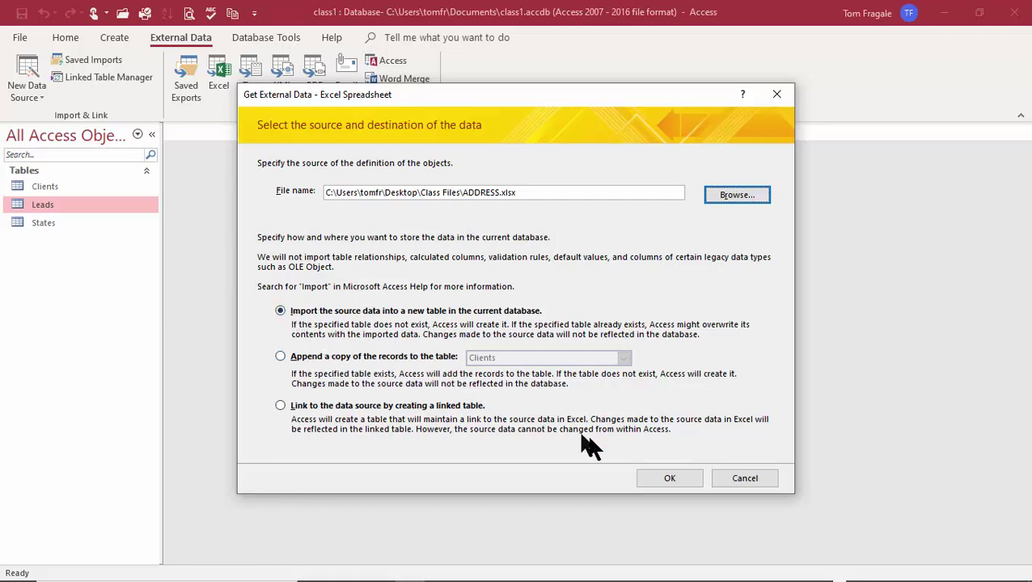
pyautogui.click(657, 477)
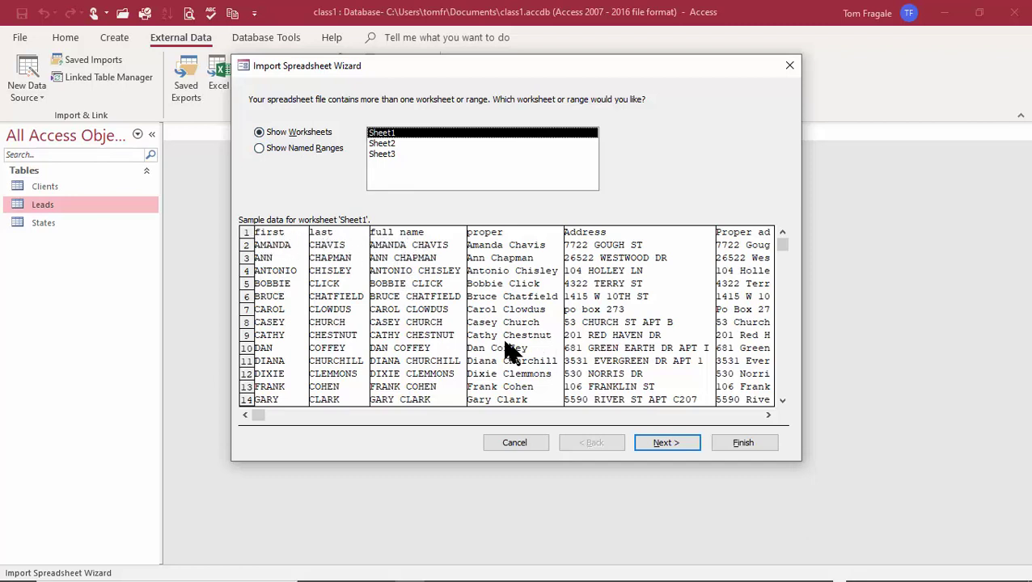
# Choose Sheet1 as the worksheet to import and use its first row as column headings
pyautogui.click(660, 442)
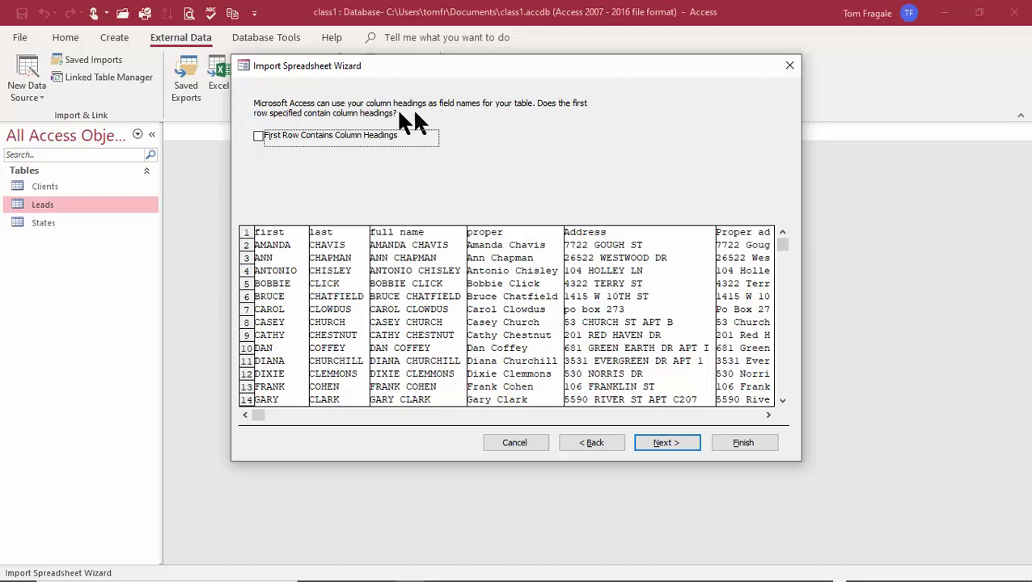
pyautogui.click(259, 135)
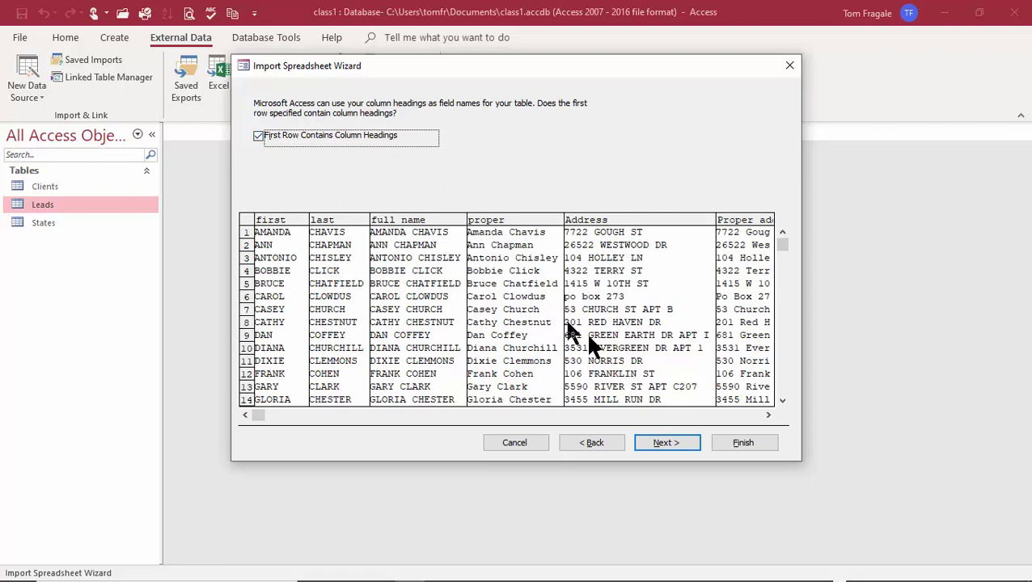
pyautogui.click(665, 442)
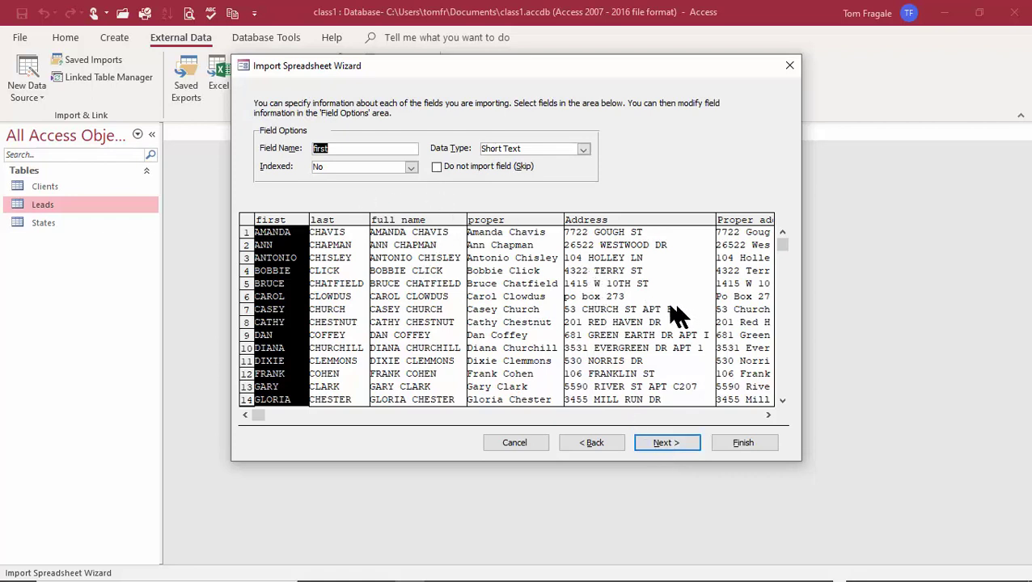
# Capitalize the names of the first two import fields as First and Last
pyautogui.click(318, 148)
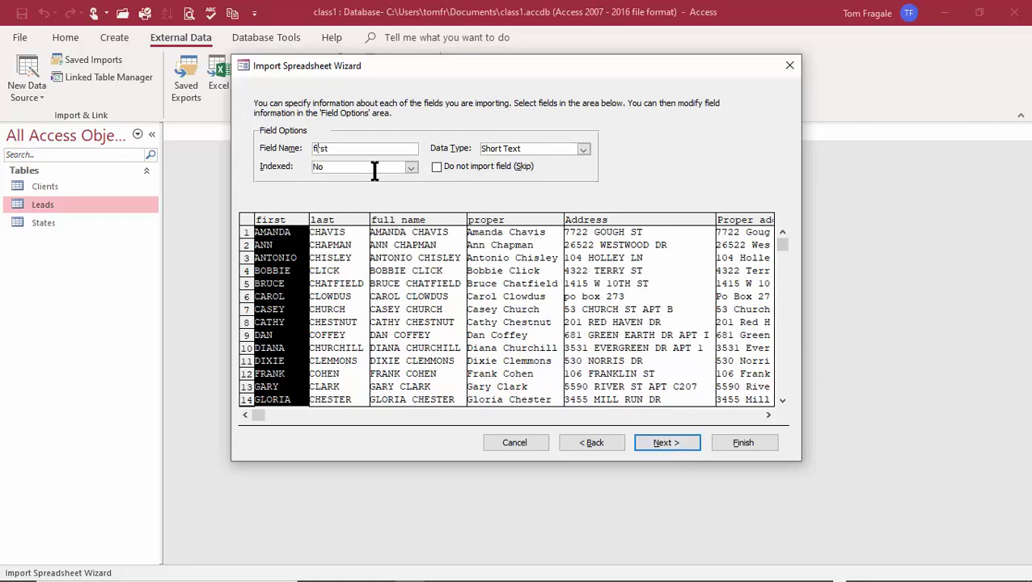
pyautogui.write('F')
pyautogui.press('Left')
pyautogui.press('BackSpace')
pyautogui.click(339, 219)
pyautogui.click(340, 148)
pyautogui.press('Home')
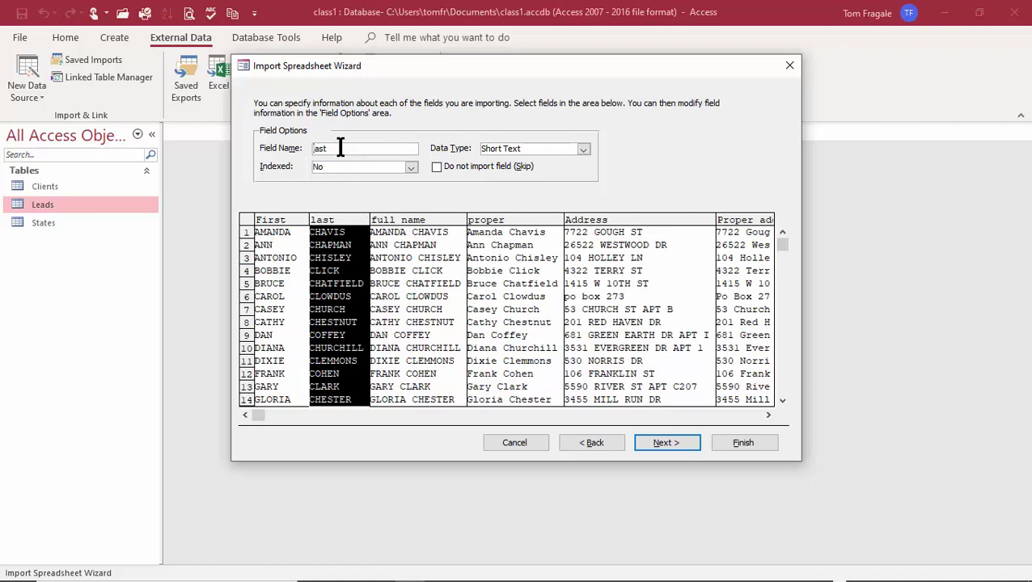
pyautogui.write('L')
pyautogui.press('Delete')
# Rename the full name import field to FullName, without the space
pyautogui.click(432, 225)
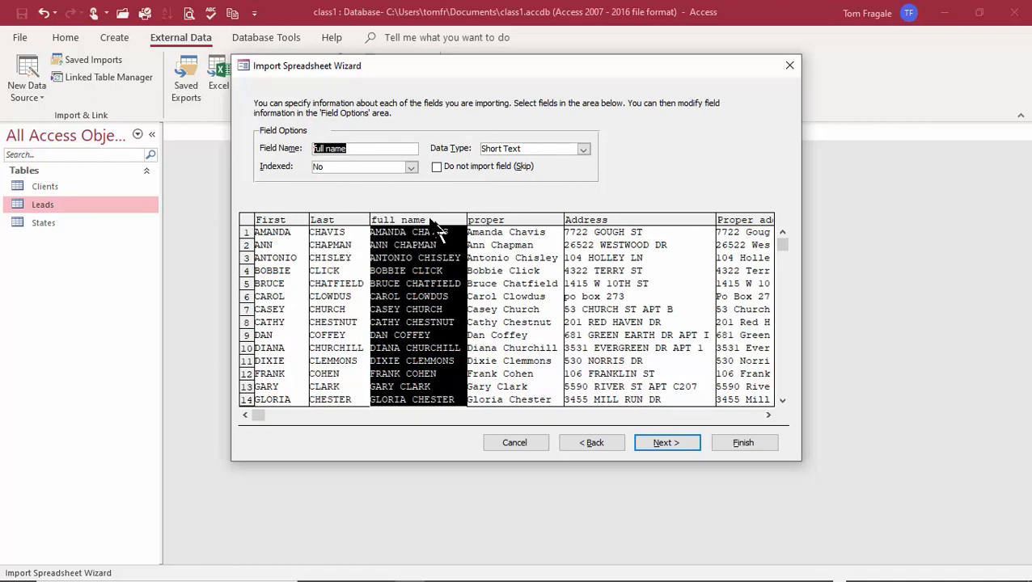
pyautogui.click(326, 148)
pyautogui.press('Home')
pyautogui.press('Delete')
pyautogui.write('F')
pyautogui.press('Right')
pyautogui.press('Right')
pyautogui.press('Right')
pyautogui.press('Delete')
pyautogui.write('M')
pyautogui.press('BackSpace')
pyautogui.write('N')
pyautogui.press('Delete')
# Capitalize the proper import field's name as Proper
pyautogui.click(350, 148)
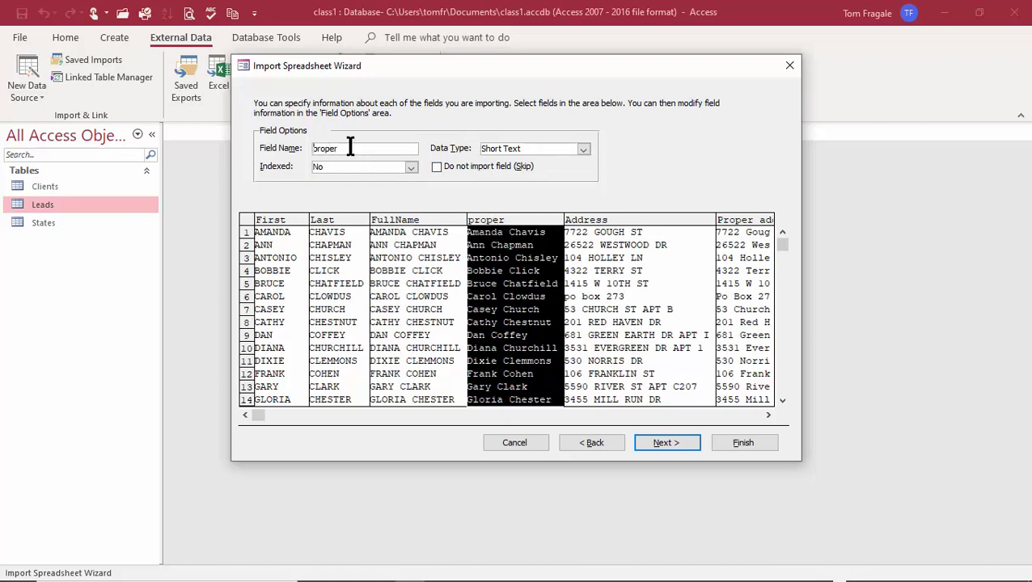
pyautogui.press('Delete')
pyautogui.write('P')
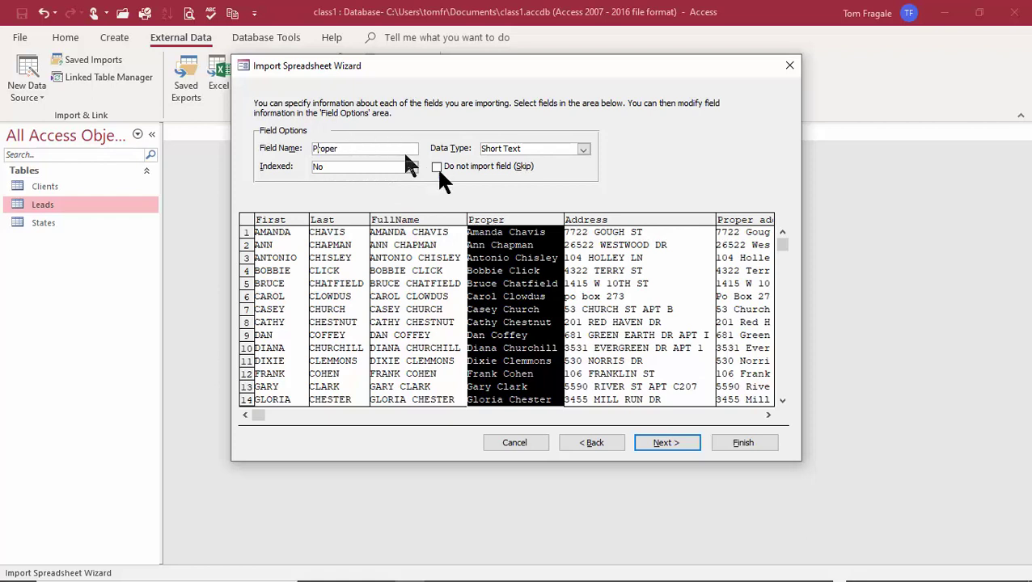
# Exclude the Proper address field from the spreadsheet import
pyautogui.click(579, 228)
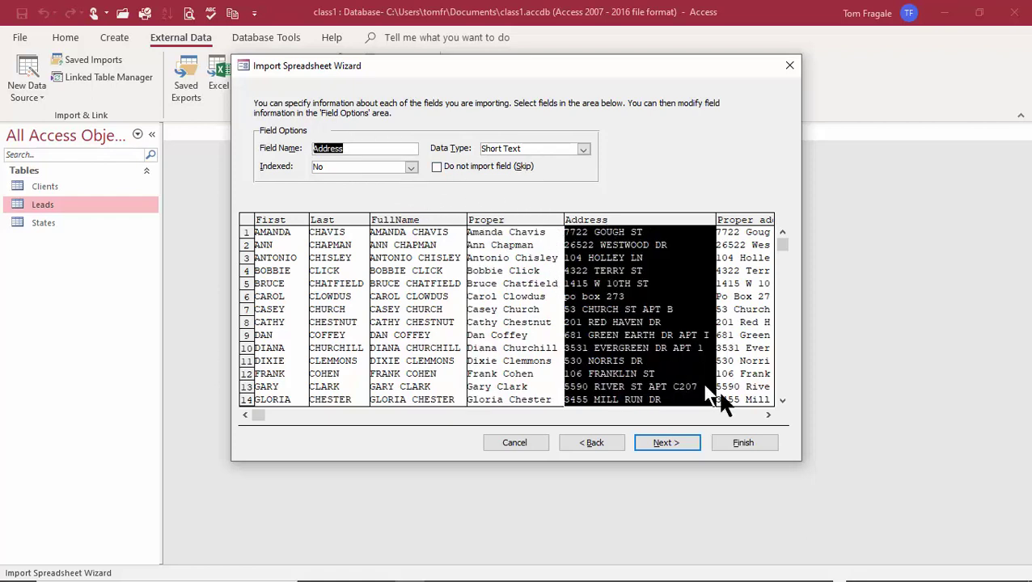
pyautogui.click(769, 415)
pyautogui.moveTo(769, 417); pyautogui.dragTo(770, 417)
pyautogui.click(615, 223)
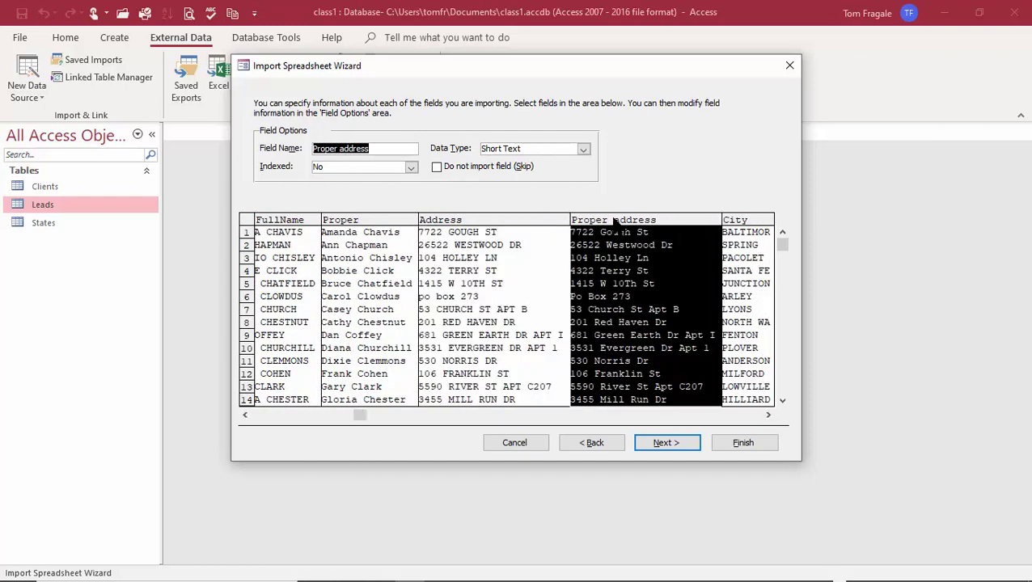
pyautogui.click(437, 168)
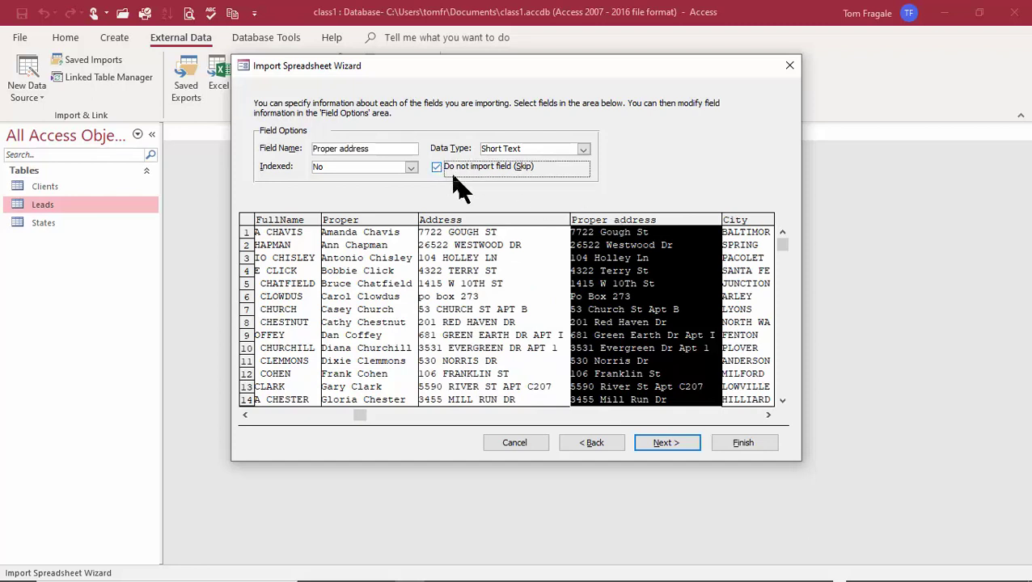
pyautogui.click(768, 415)
pyautogui.click(768, 415)
pyautogui.click(769, 415)
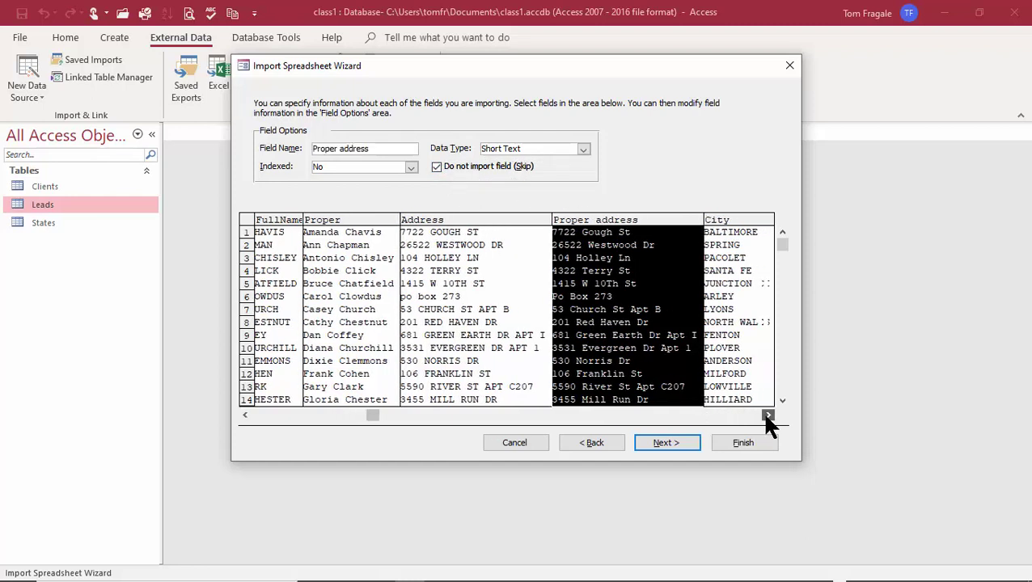
# Rename the State/Province import field to State
pyautogui.moveTo(769, 415); pyautogui.dragTo(764, 415)
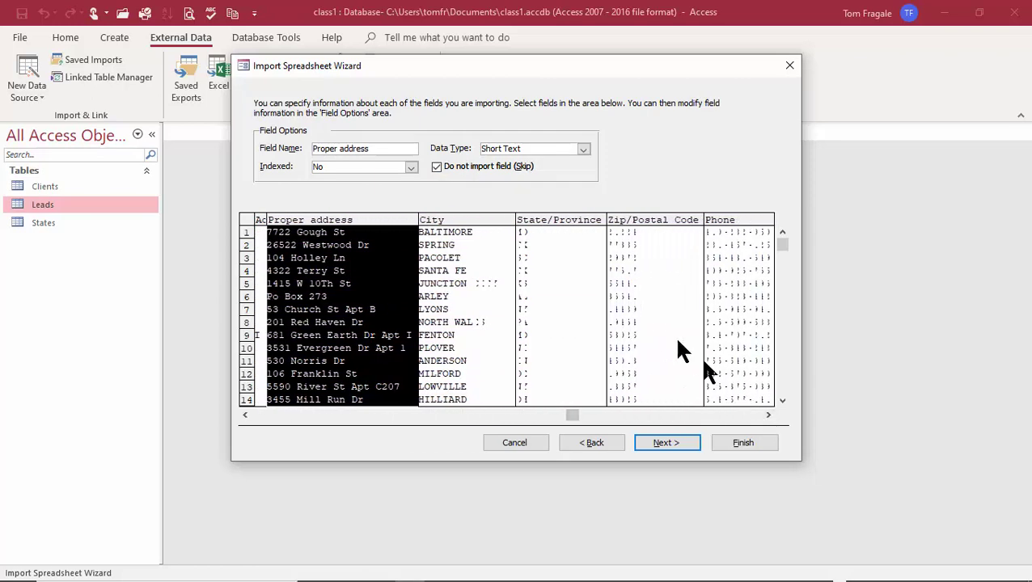
pyautogui.click(538, 219)
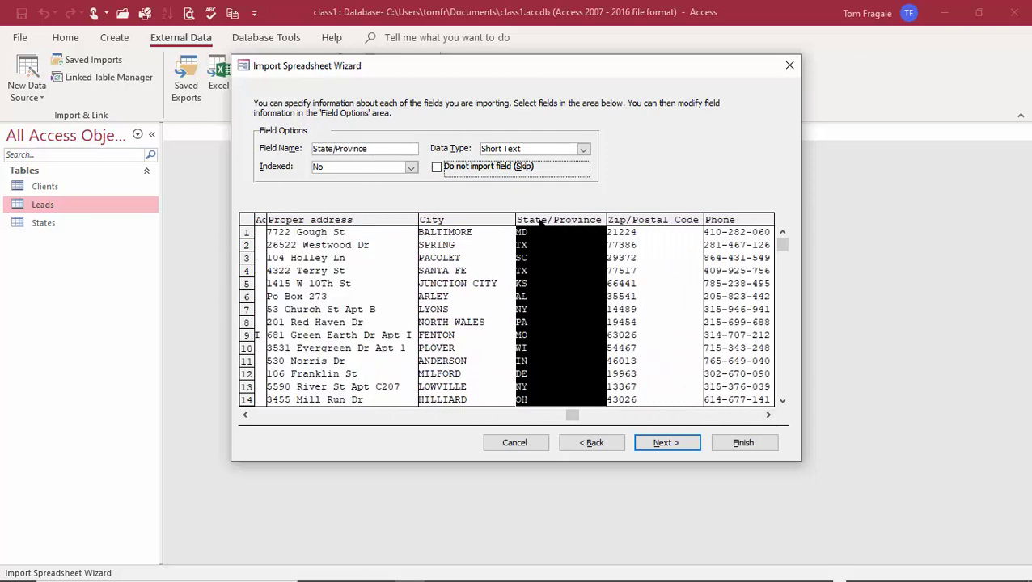
pyautogui.click(370, 154)
pyautogui.press('BackSpace')
pyautogui.press('BackSpace')
pyautogui.press('BackSpace')
pyautogui.press('BackSpace')
pyautogui.press('BackSpace')
pyautogui.press('BackSpace')
pyautogui.press('BackSpace')
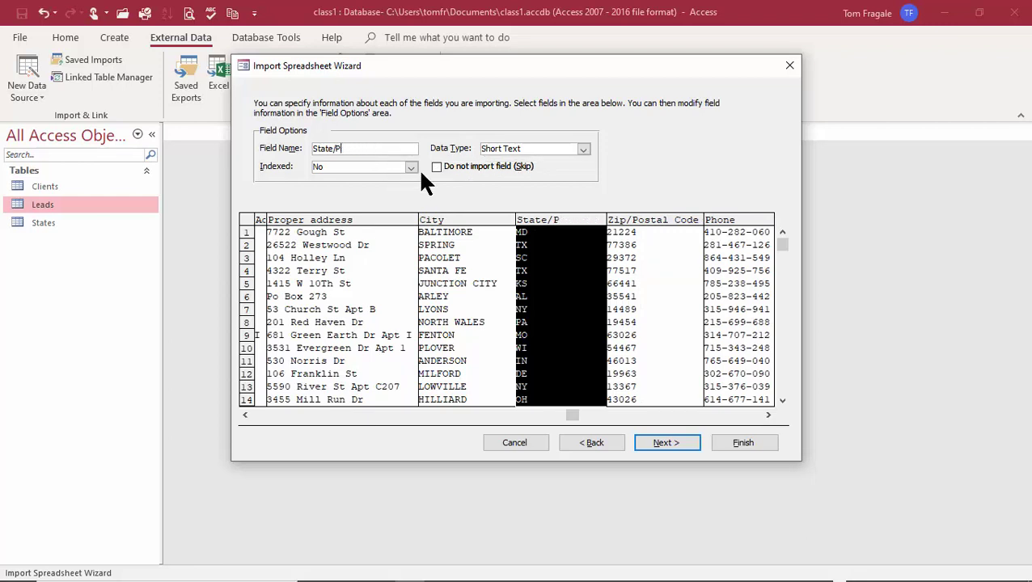
pyautogui.press('BackSpace')
pyautogui.press('BackSpace')
# Rename the Zip/Postal Code import field to ZipCode
pyautogui.click(630, 218)
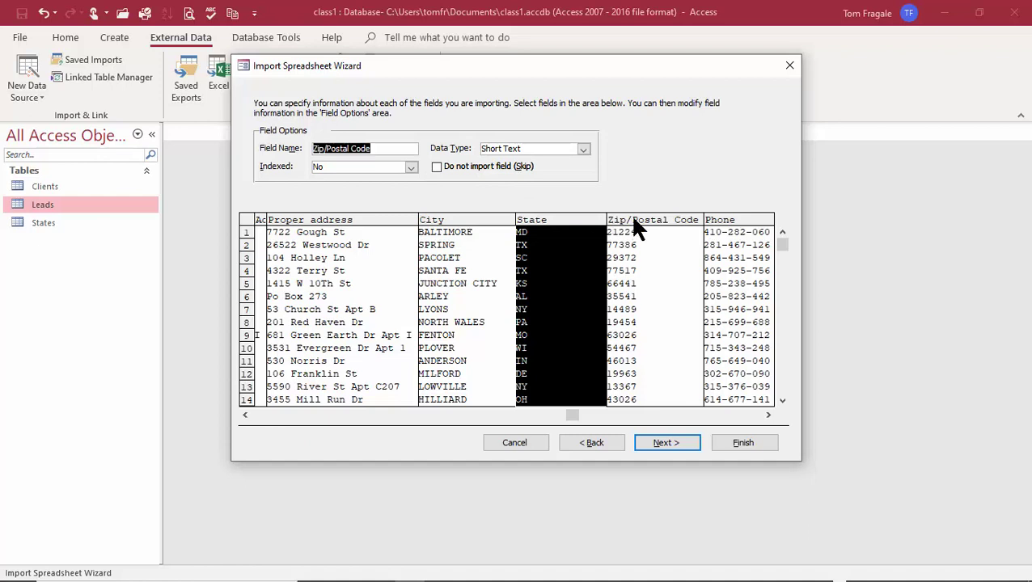
pyautogui.click(372, 148)
pyautogui.press('BackSpace')
pyautogui.press('BackSpace')
pyautogui.press('BackSpace')
pyautogui.press('BackSpace')
pyautogui.press('BackSpace')
pyautogui.press('BackSpace')
pyautogui.press('BackSpace')
pyautogui.press('BackSpace')
pyautogui.press('BackSpace')
pyautogui.press('BackSpace')
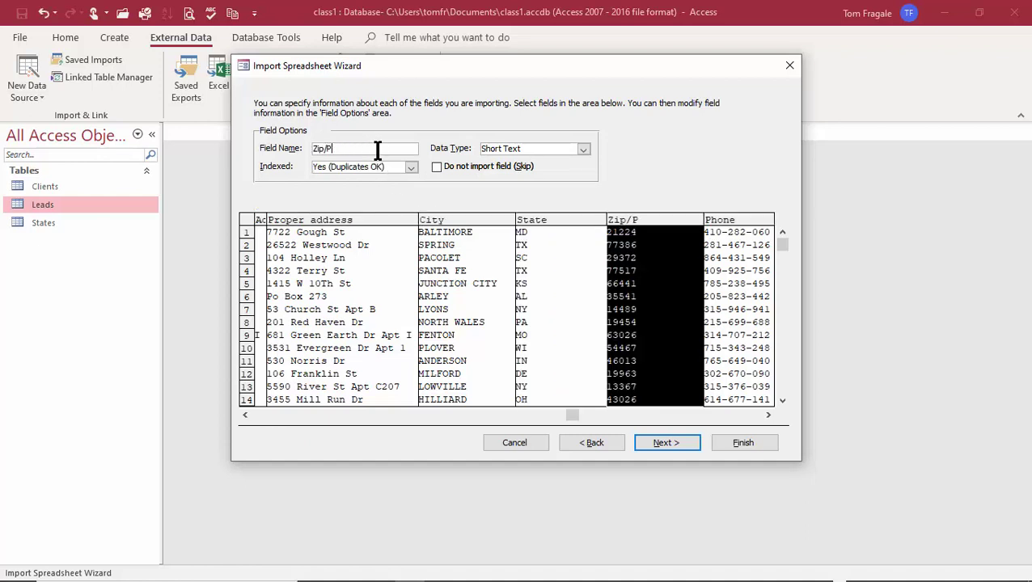
pyautogui.press('BackSpace')
pyautogui.press('BackSpace')
pyautogui.write('Code')
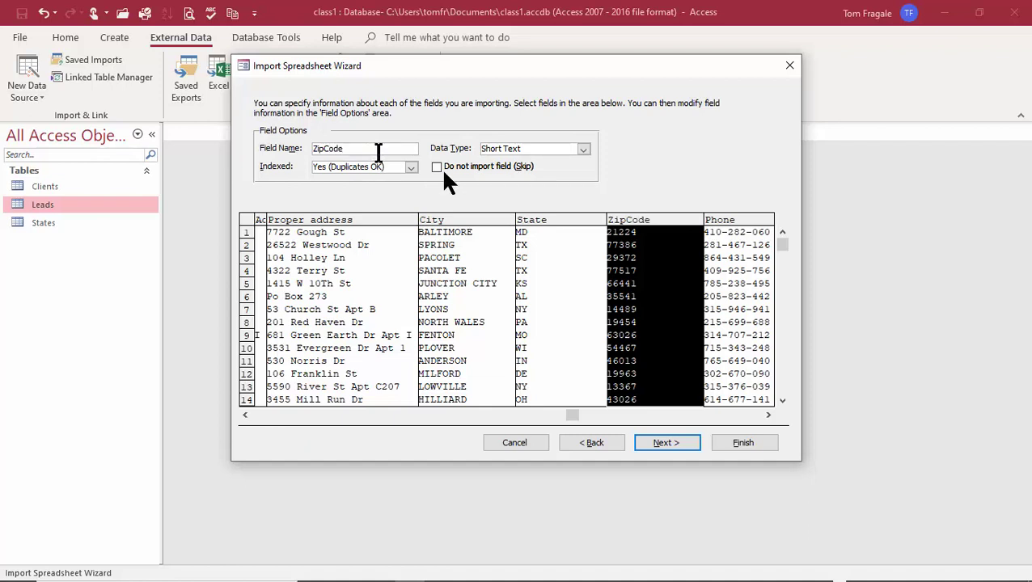
# Exclude the area code, exchange, last 4 and new phone fields from the spreadsheet import
pyautogui.click(768, 415)
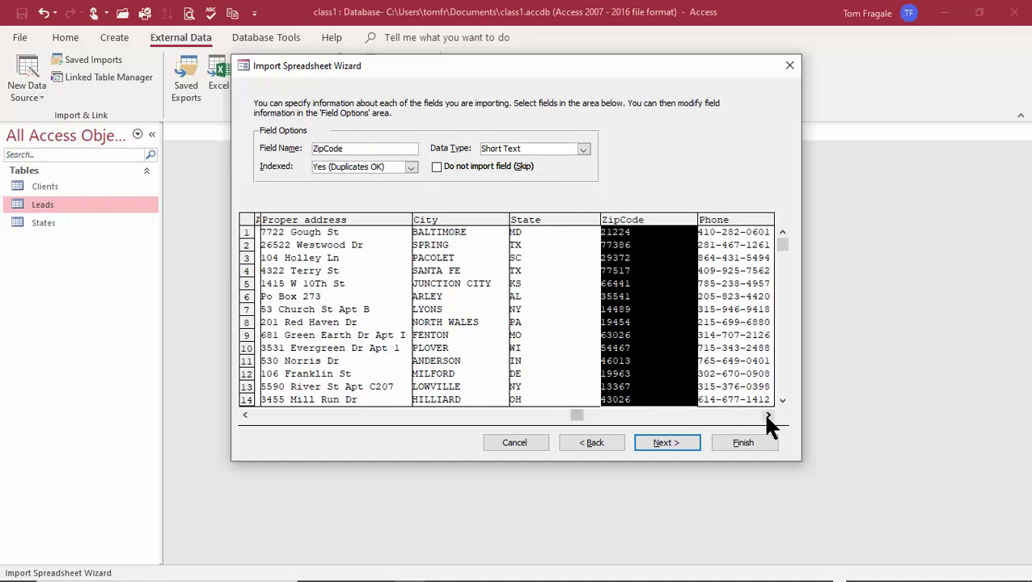
pyautogui.moveTo(768, 416); pyautogui.dragTo(768, 415)
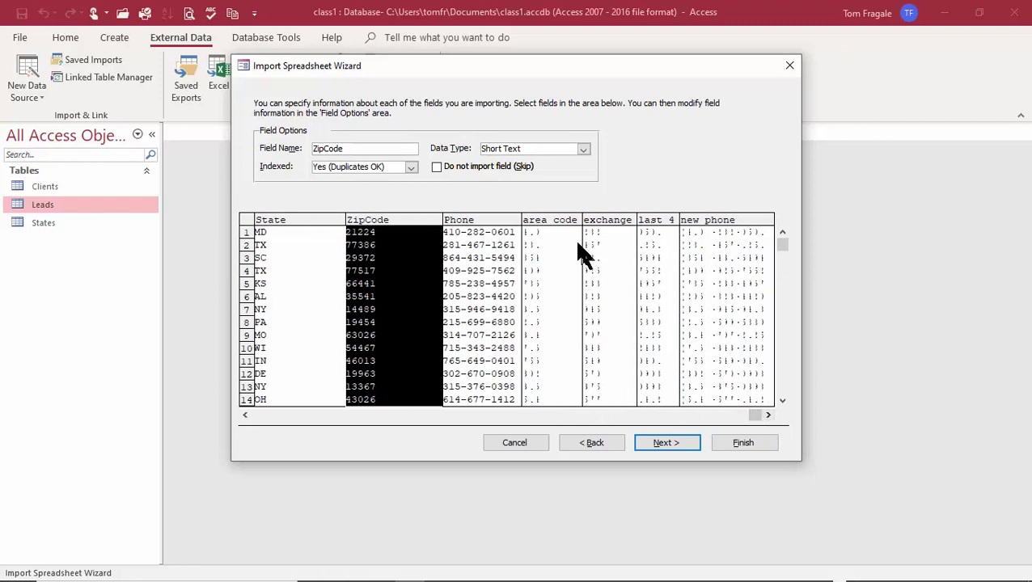
pyautogui.click(553, 231)
pyautogui.click(436, 166)
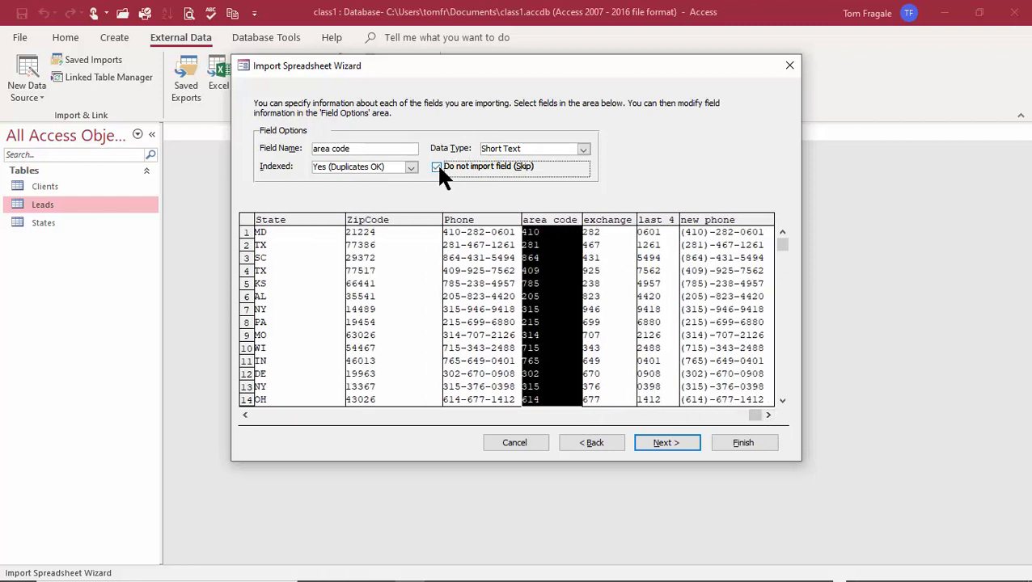
pyautogui.click(591, 221)
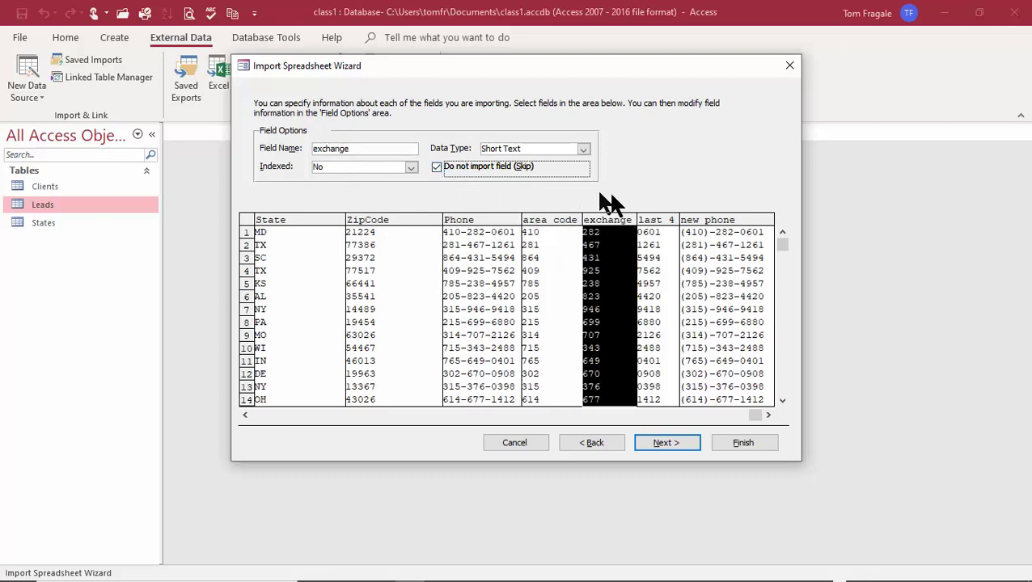
pyautogui.click(650, 222)
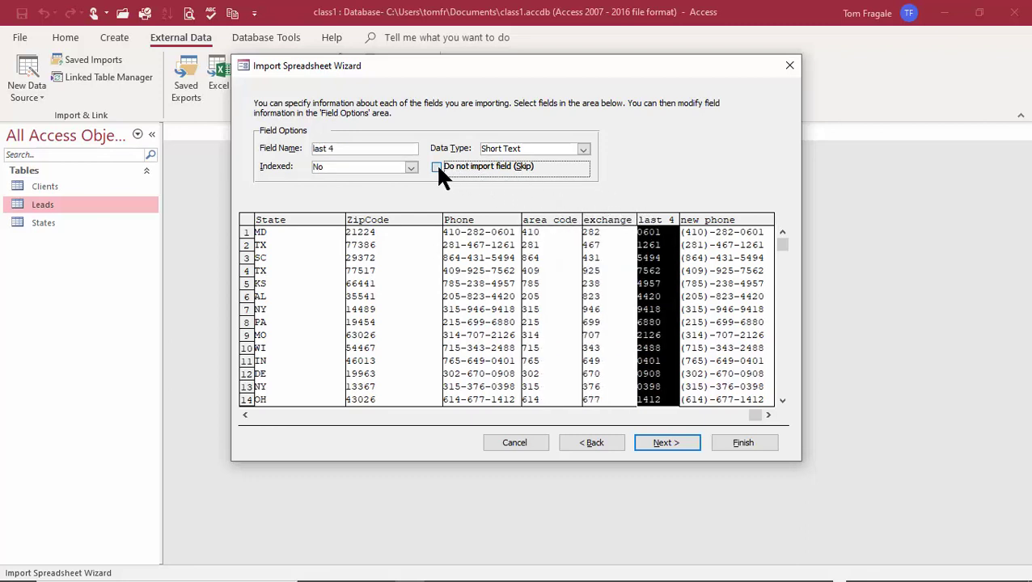
pyautogui.click(692, 220)
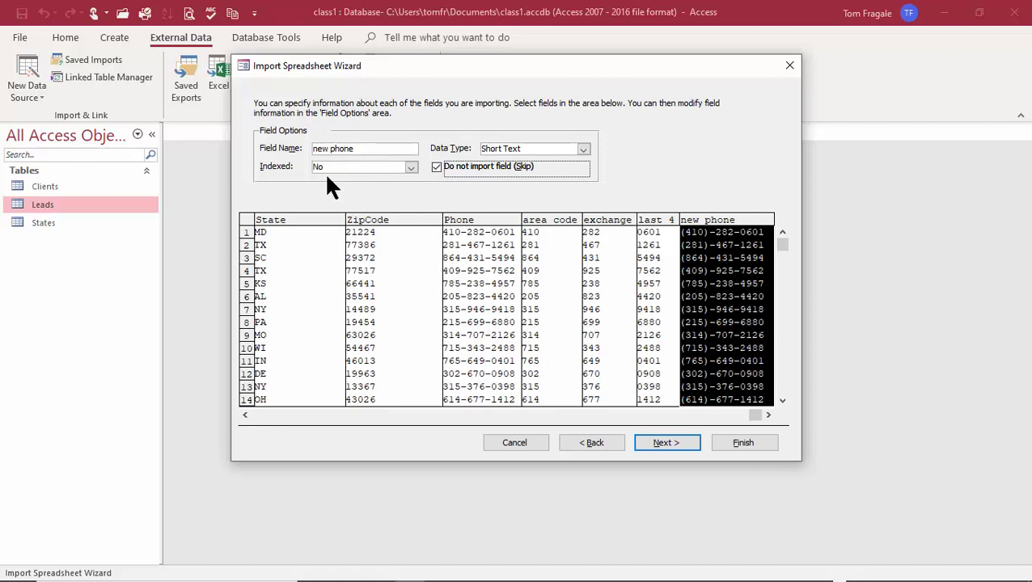
pyautogui.click(583, 149)
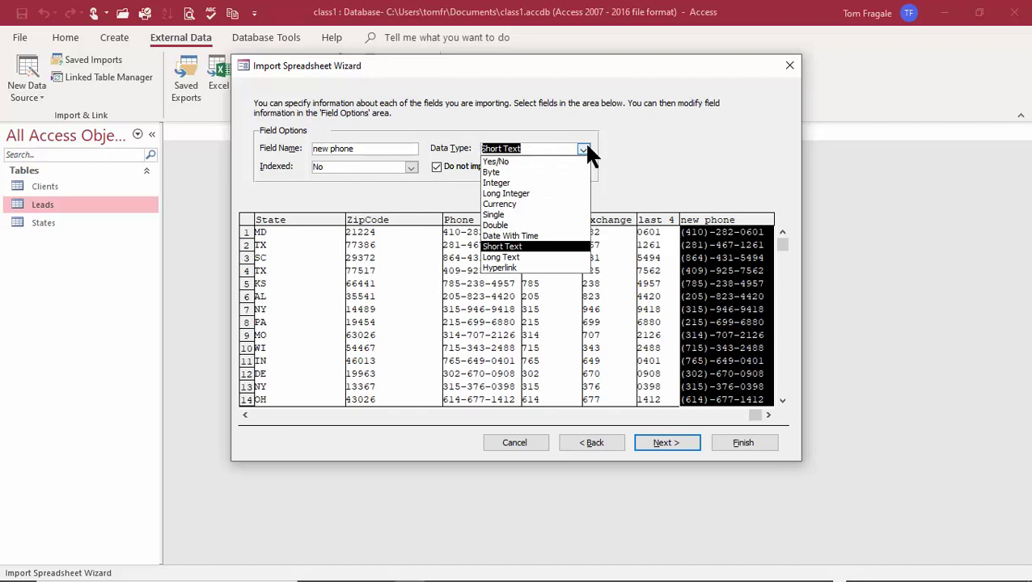
pyautogui.click(587, 150)
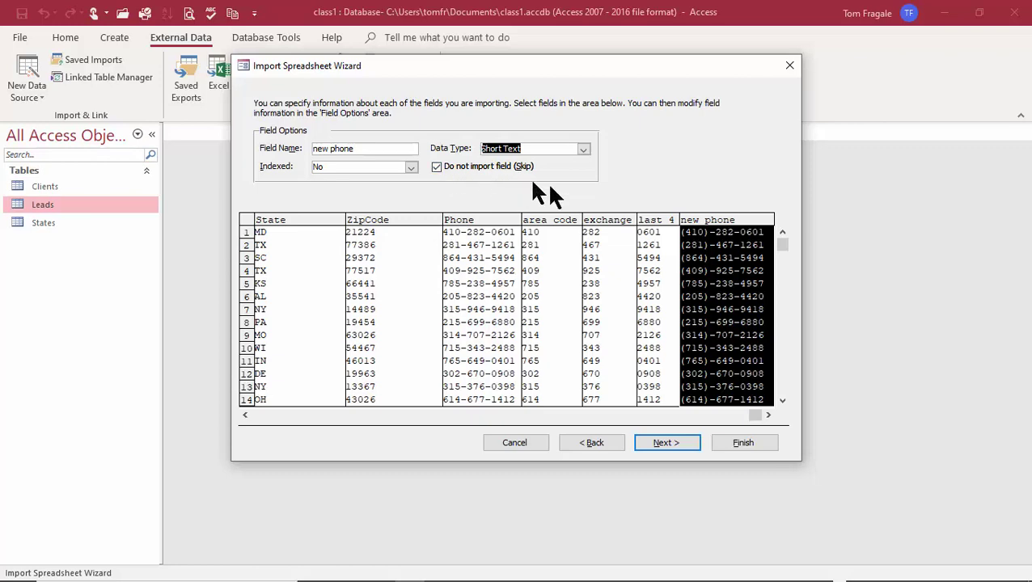
# Accept the field options and let Access add the primary key for the new table
pyautogui.click(659, 447)
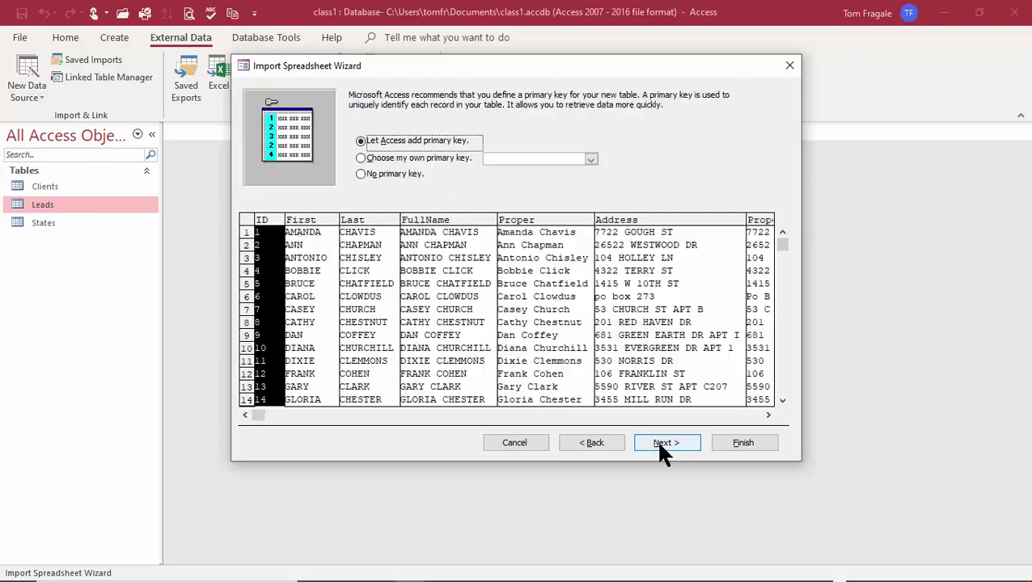
pyautogui.click(360, 141)
pyautogui.click(660, 441)
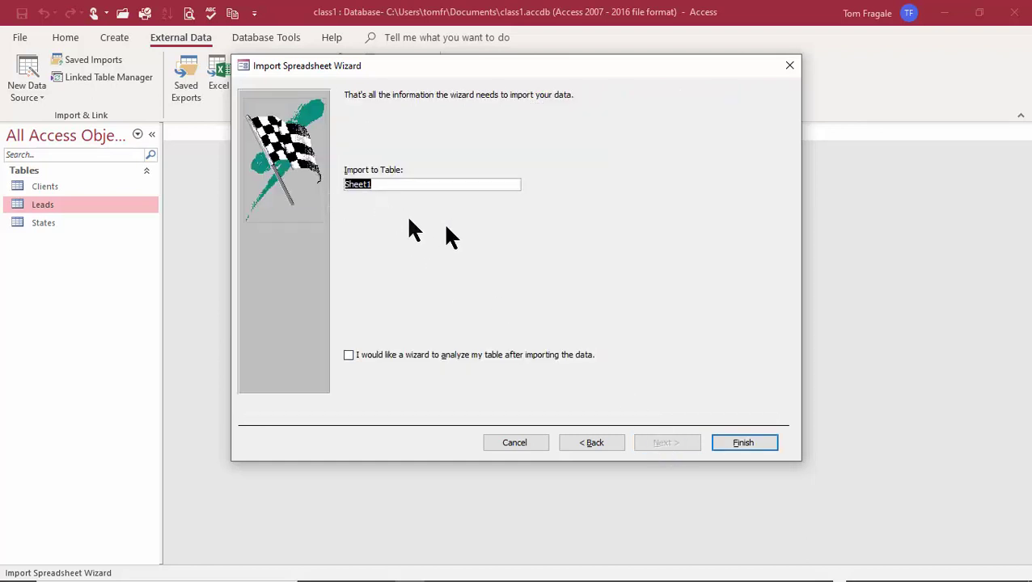
# Name the destination table Addresses and finish the import without saving the import steps
pyautogui.write('Addrew')
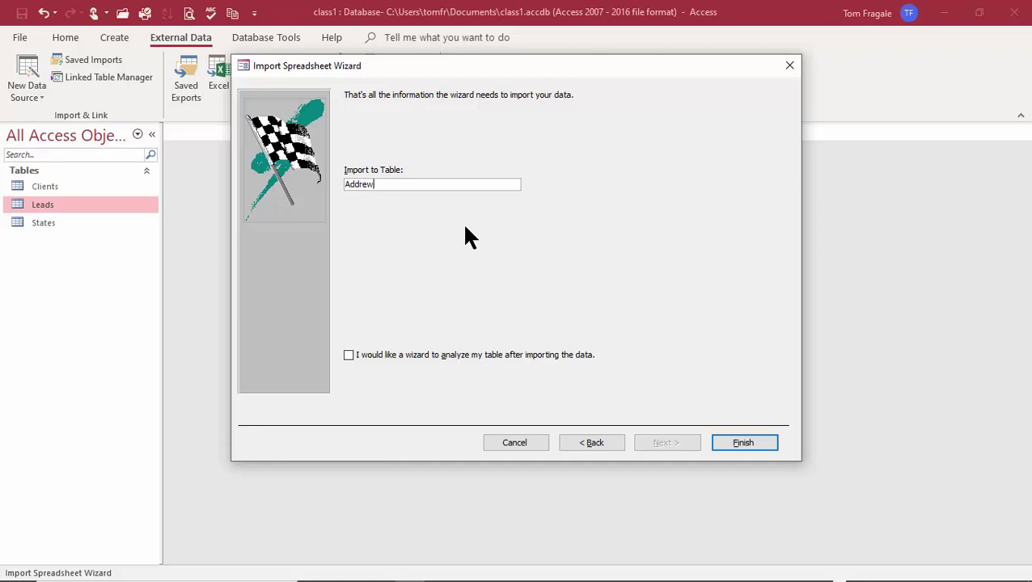
pyautogui.press('BackSpace')
pyautogui.write('sses')
pyautogui.click(727, 441)
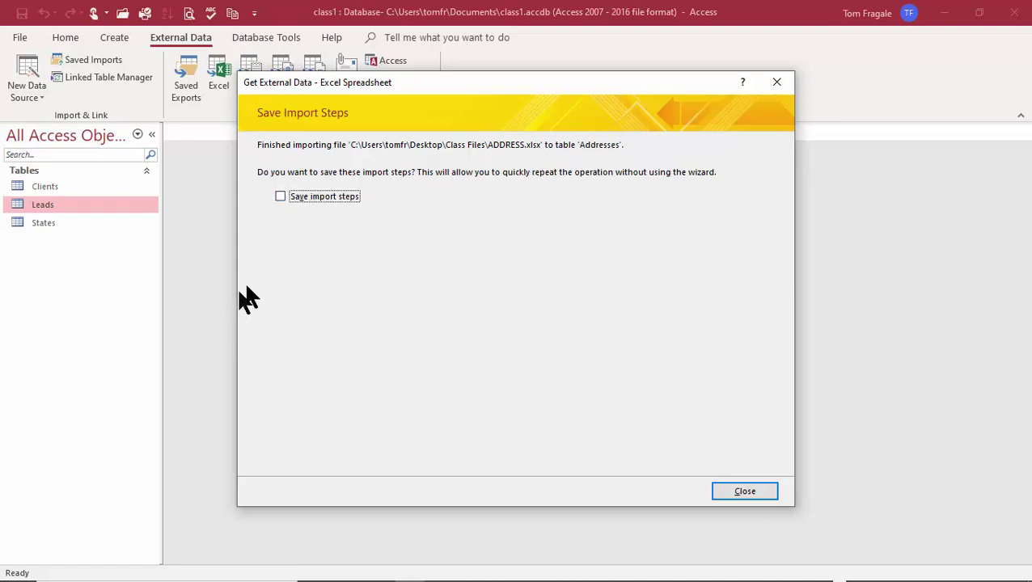
pyautogui.click(729, 490)
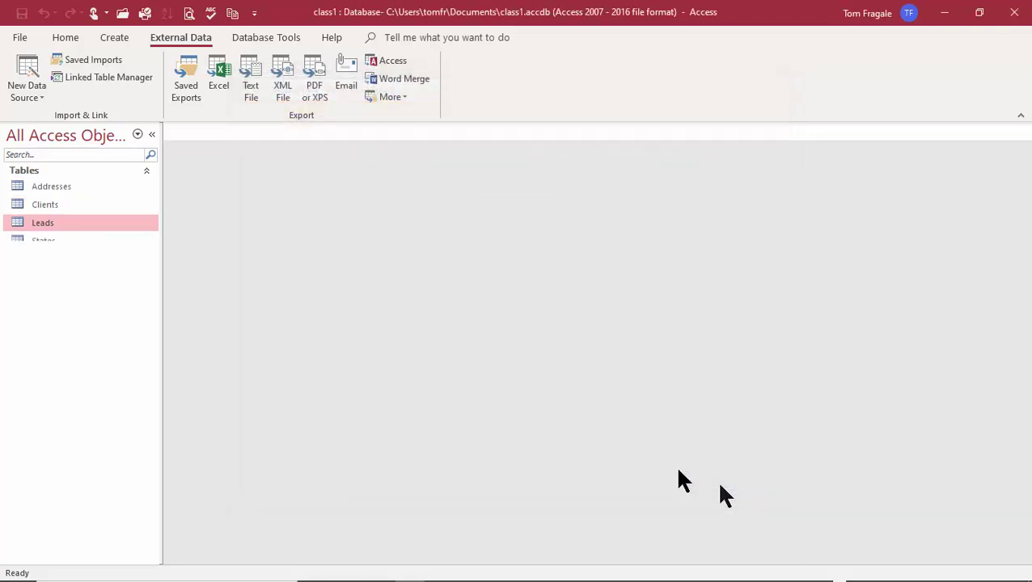
# Open the Addresses table to check the imported records, and switch it to Design View
pyautogui.click(57, 191)
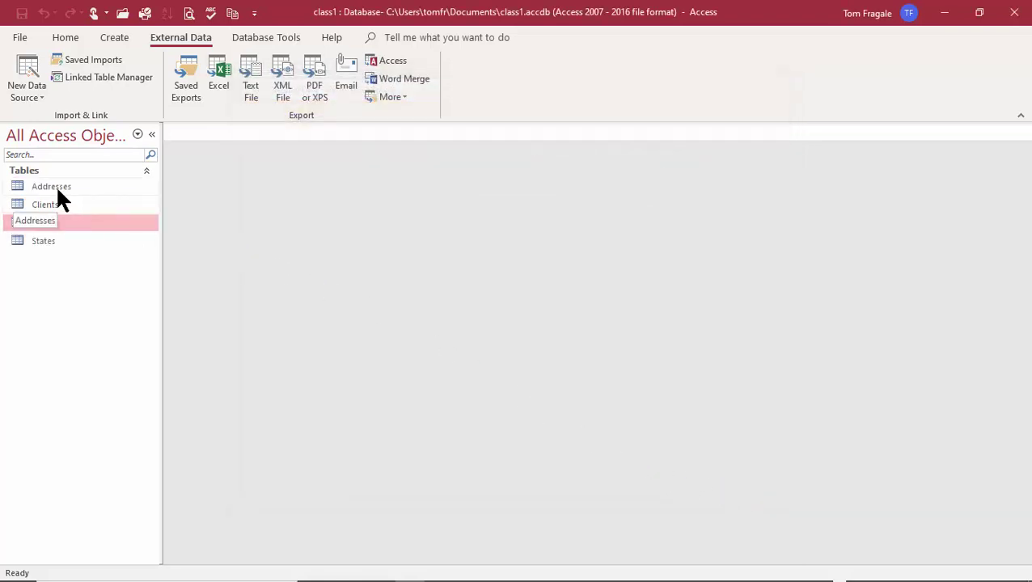
pyautogui.doubleClick(56, 186)
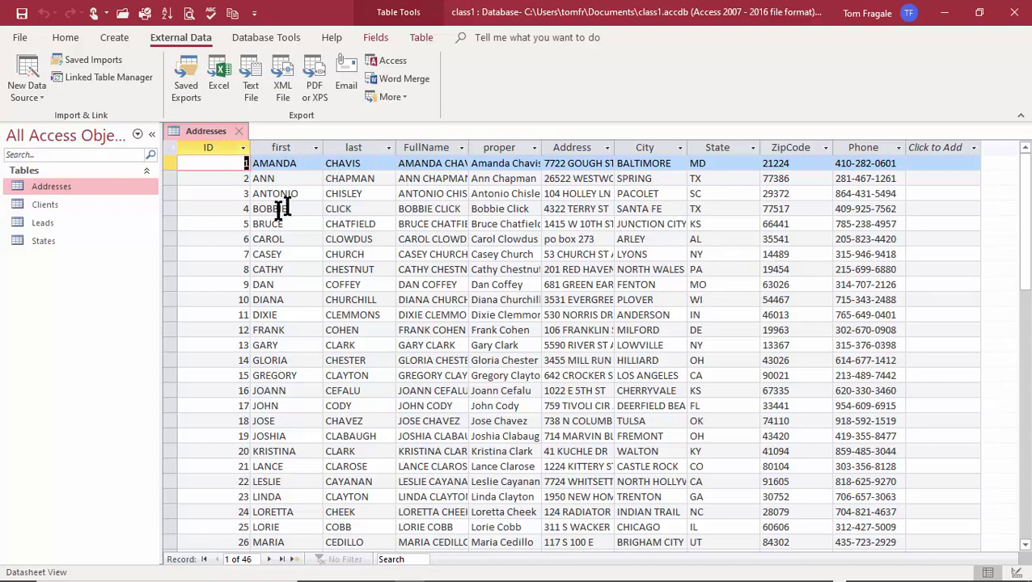
pyautogui.rightClick(213, 132)
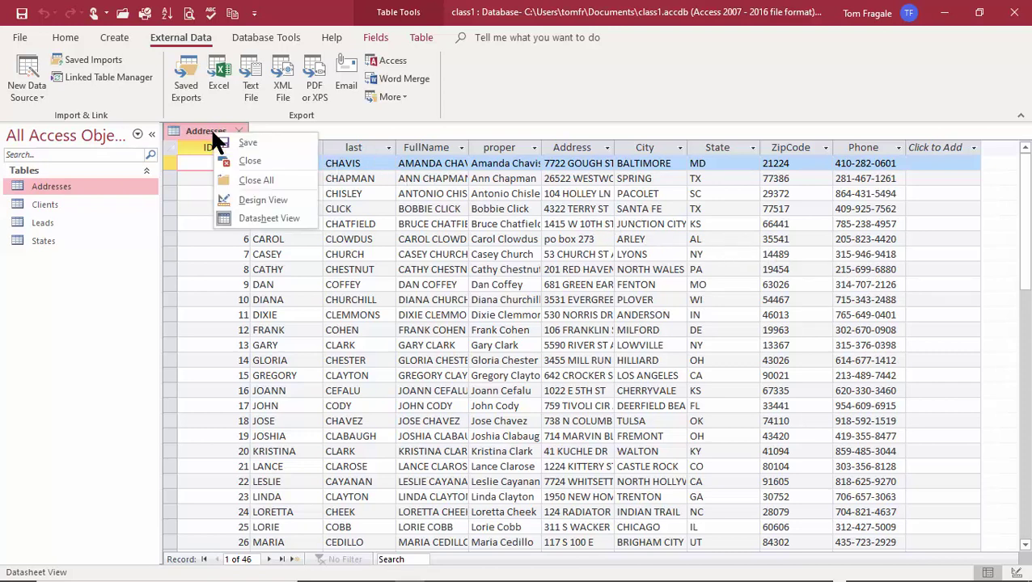
pyautogui.click(240, 199)
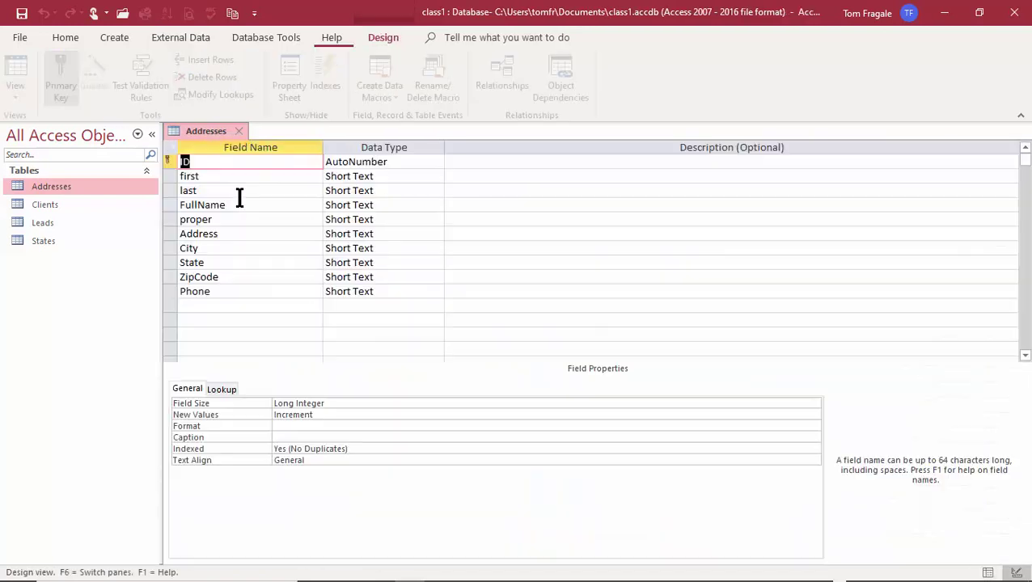
# Rename the ID field of the Addresses table to AddressID
pyautogui.click(222, 162)
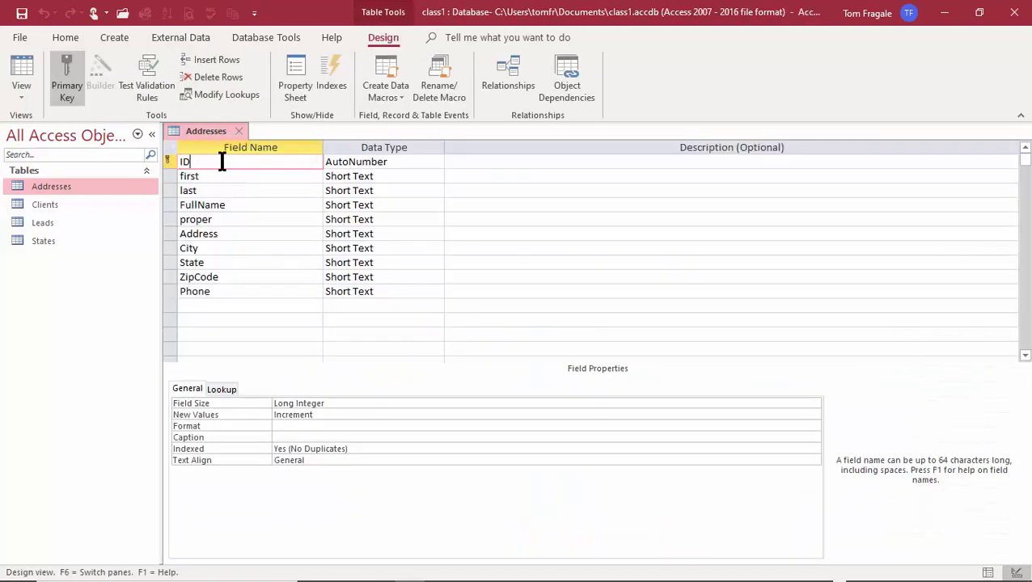
pyautogui.press('BackSpace')
pyautogui.press('BackSpace')
pyautogui.write('Addre')
pyautogui.write('e')
pyautogui.press('BackSpace')
pyautogui.write('ssID')
# Capitalize the first and last field names as First and Last, and close the Addresses table with its design changes saved
pyautogui.click(183, 175)
pyautogui.press('BackSpace')
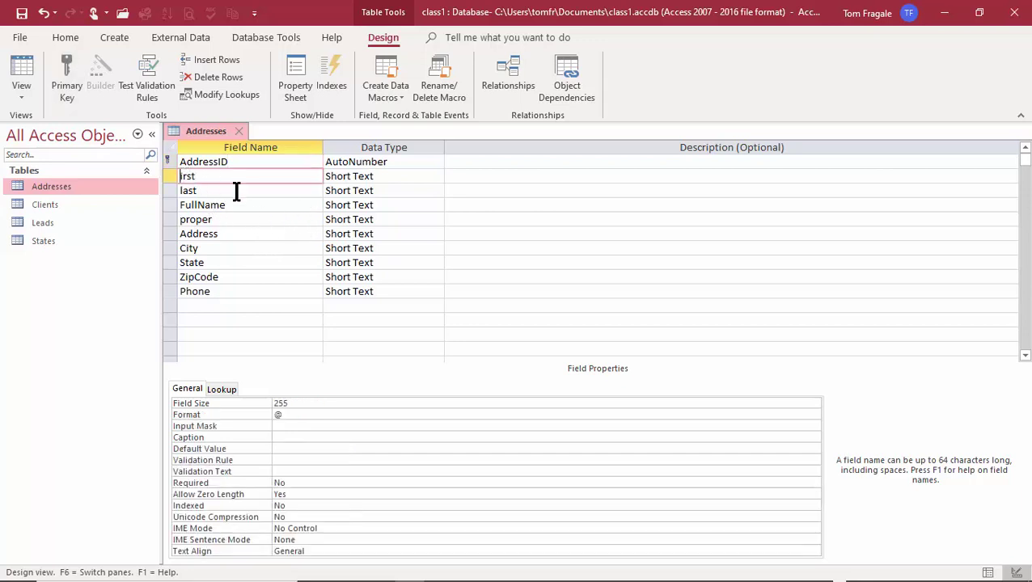
pyautogui.write('F')
pyautogui.click(183, 190)
pyautogui.press('BackSpace')
pyautogui.write('L')
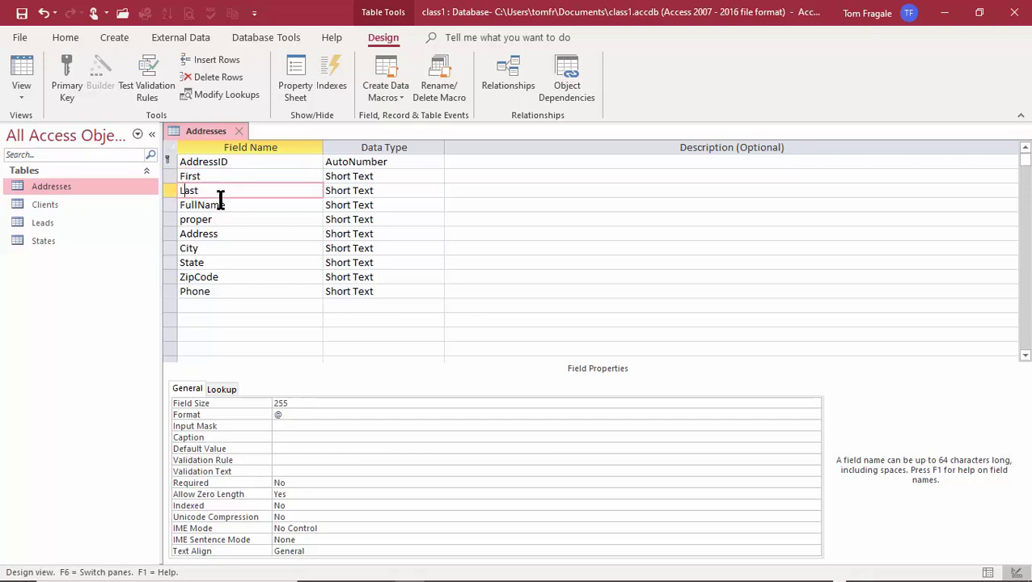
pyautogui.click(239, 131)
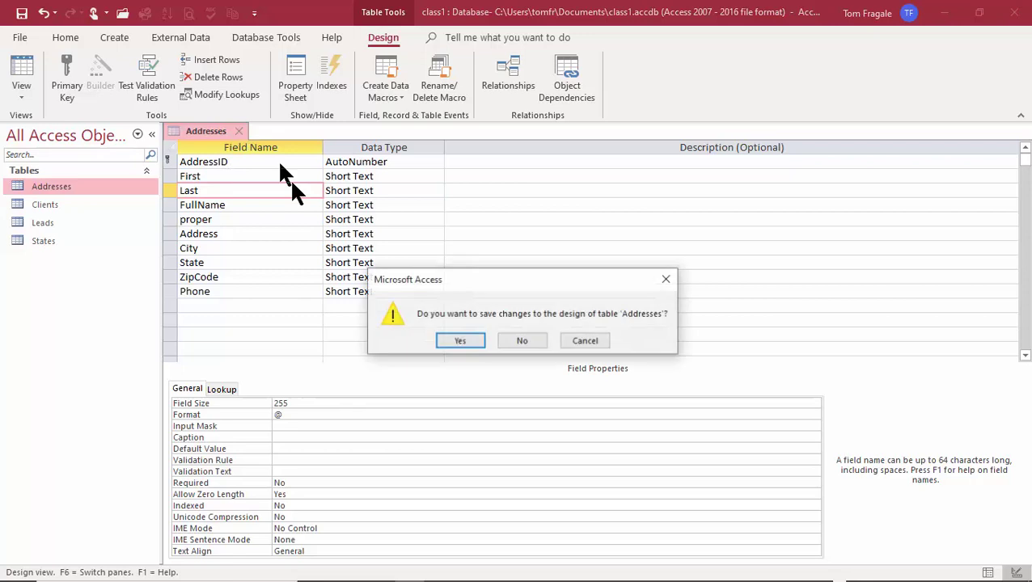
pyautogui.click(458, 340)
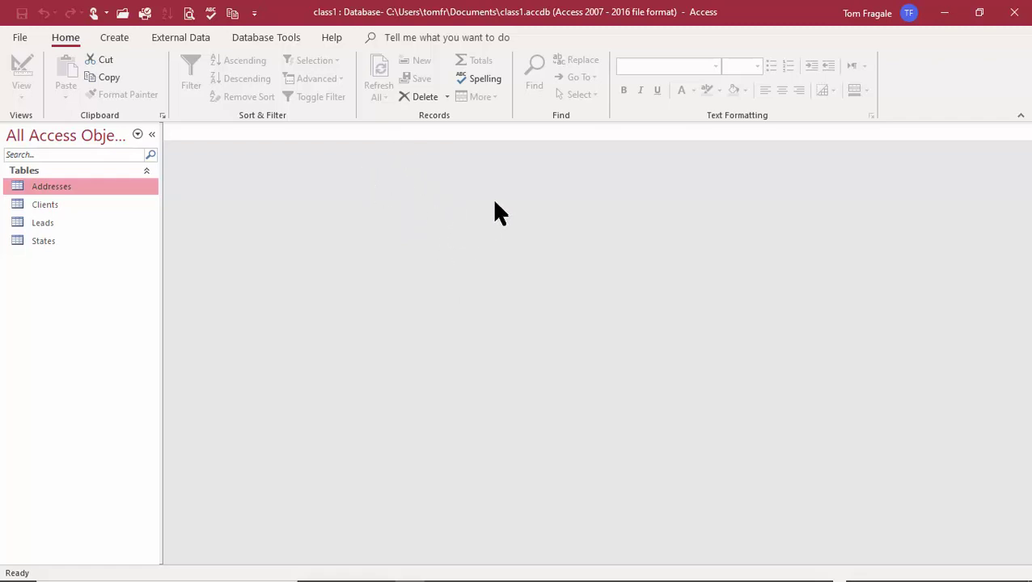
# Start an ODBC database import that brings the source data into a new table in the current database
pyautogui.click(198, 39)
pyautogui.click(24, 96)
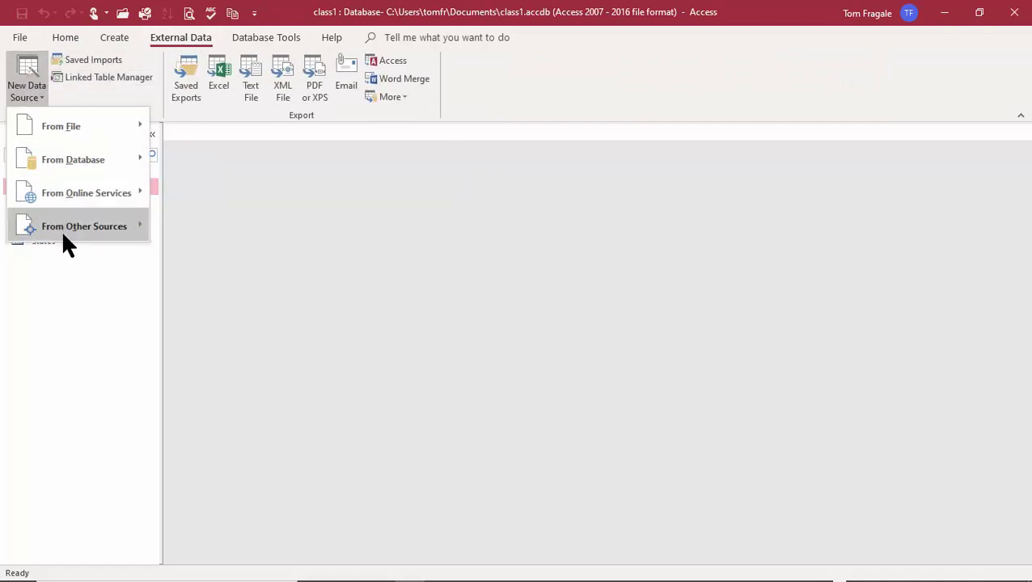
pyautogui.moveTo(62, 227)
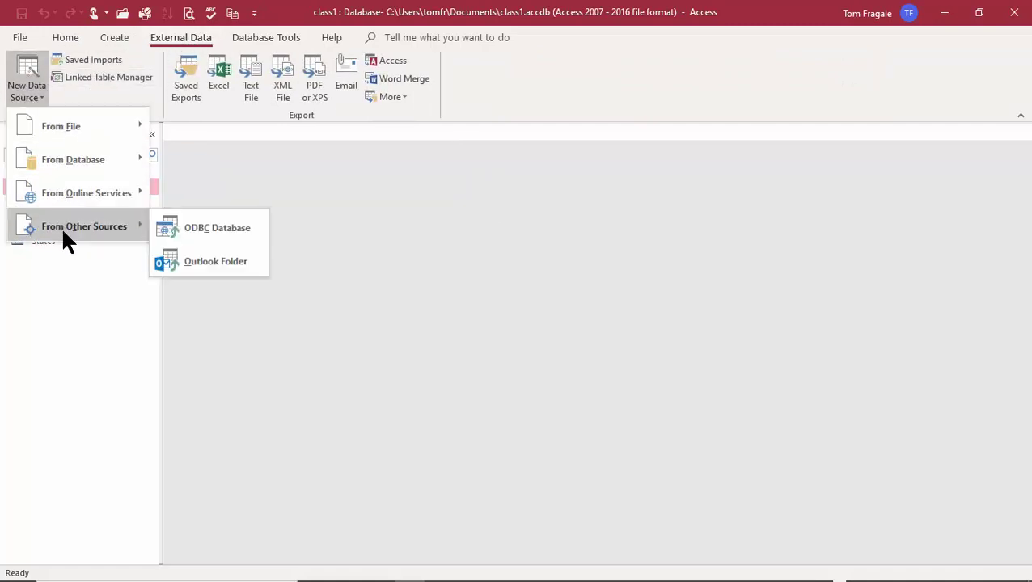
pyautogui.click(217, 234)
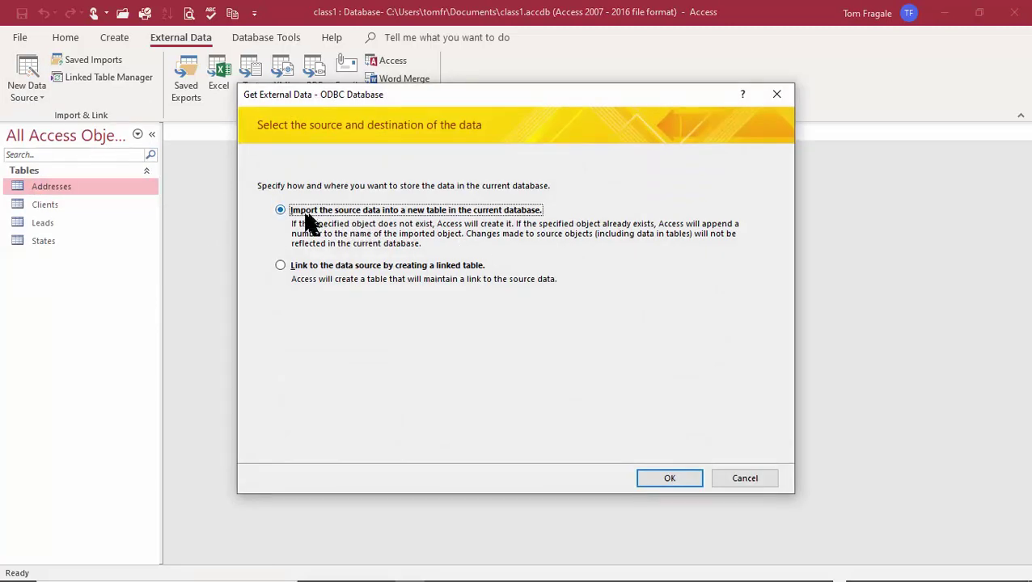
pyautogui.click(648, 482)
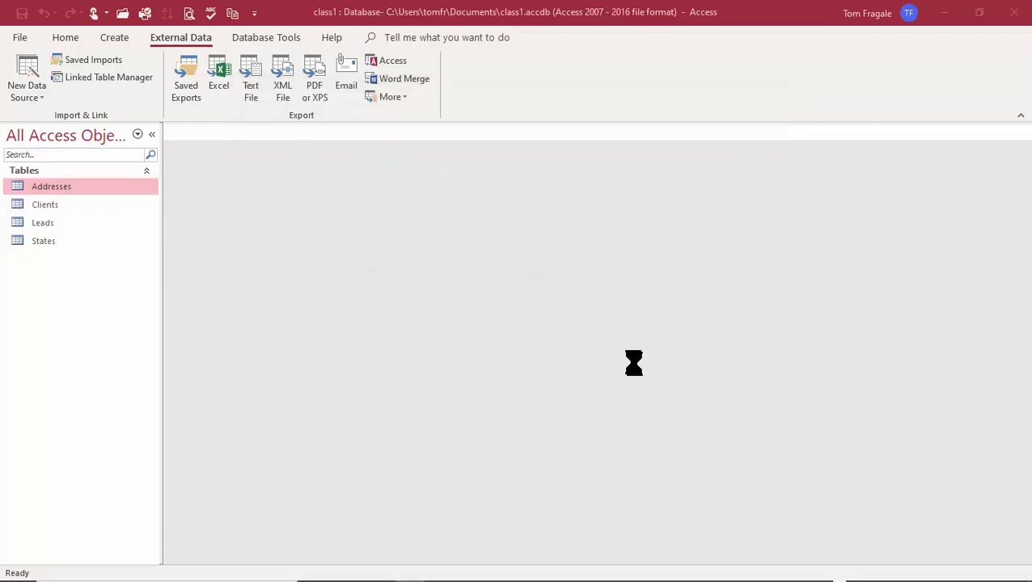
# Choose the SQL Server machine data source as the source for the ODBC import and connect to it
pyautogui.moveTo(199, 19); pyautogui.dragTo(495, 241)
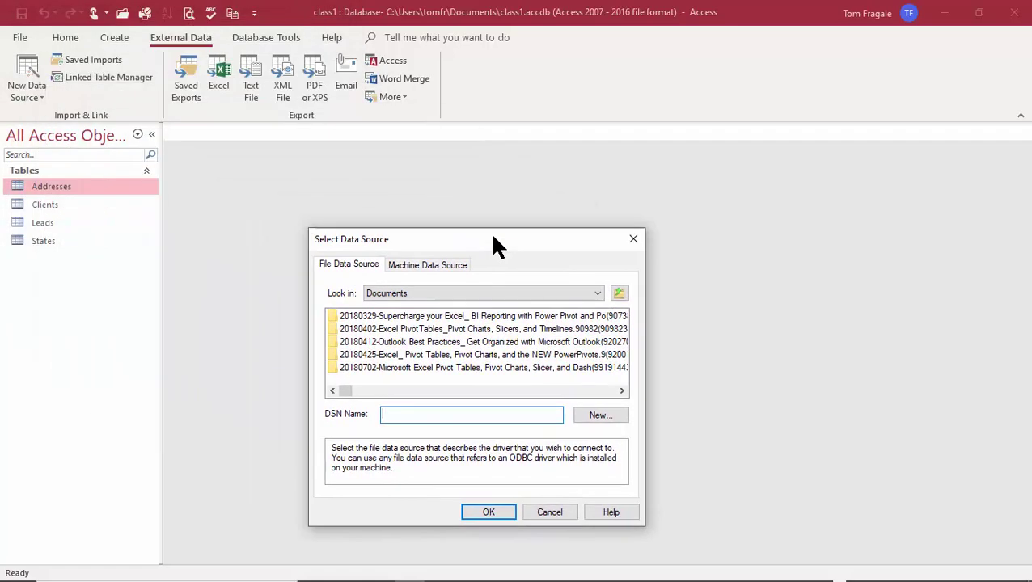
pyautogui.click(406, 264)
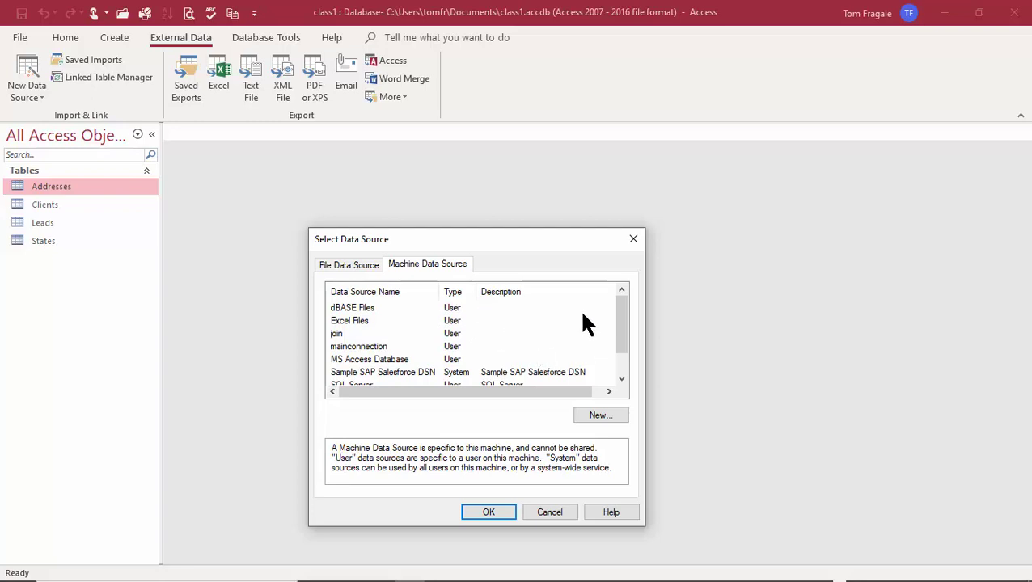
pyautogui.moveTo(620, 318); pyautogui.dragTo(623, 360)
pyautogui.click(350, 360)
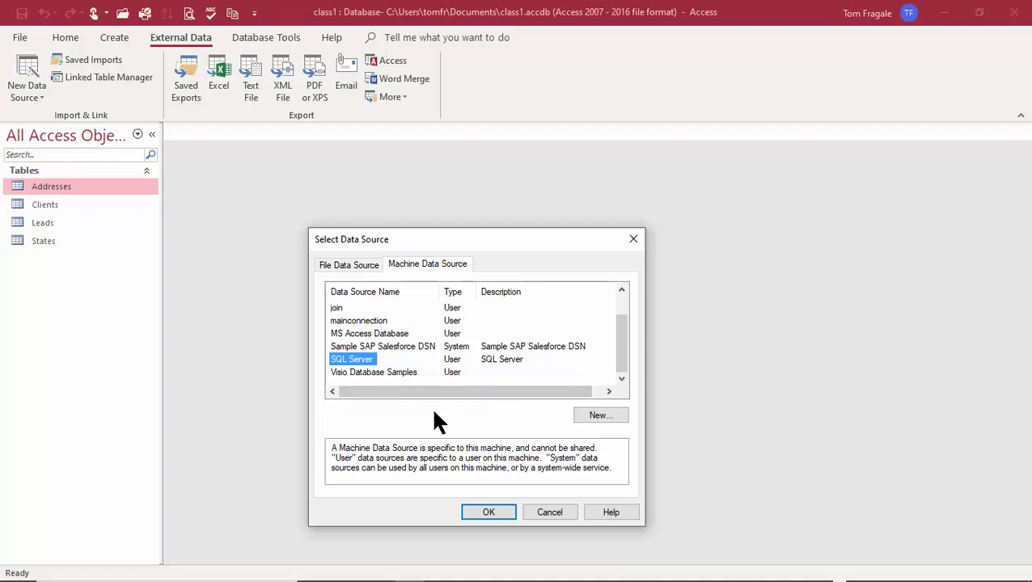
pyautogui.click(487, 512)
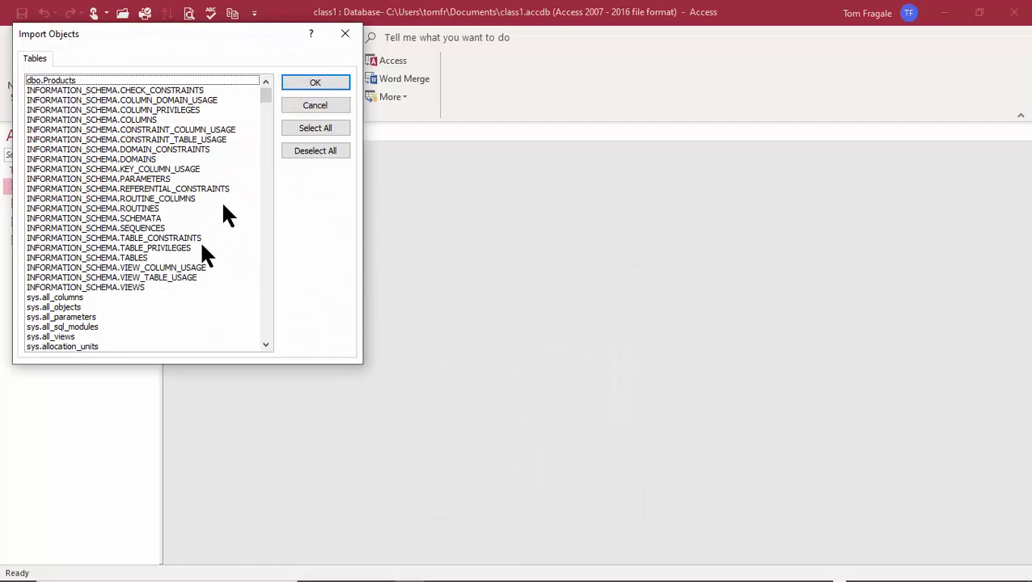
# Import the dbo.Products table from the SQL Server source, and finish without saving the import steps
pyautogui.moveTo(165, 42); pyautogui.dragTo(408, 166)
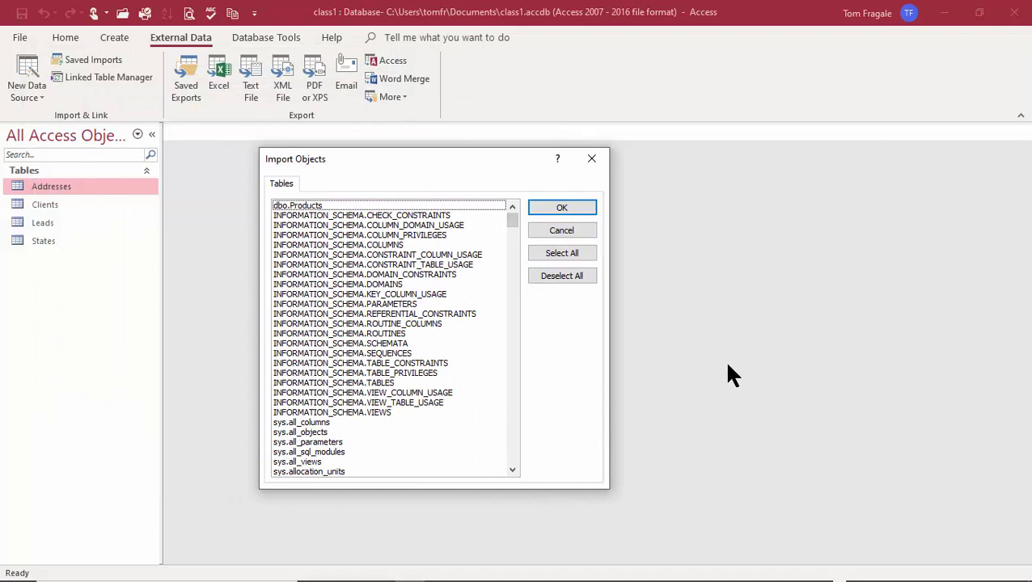
pyautogui.click(315, 206)
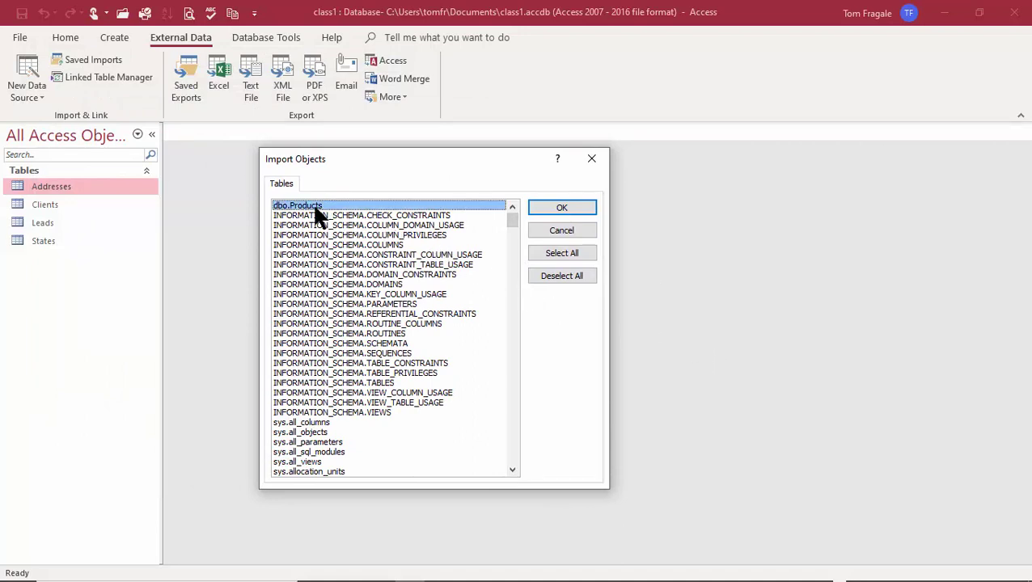
pyautogui.click(579, 212)
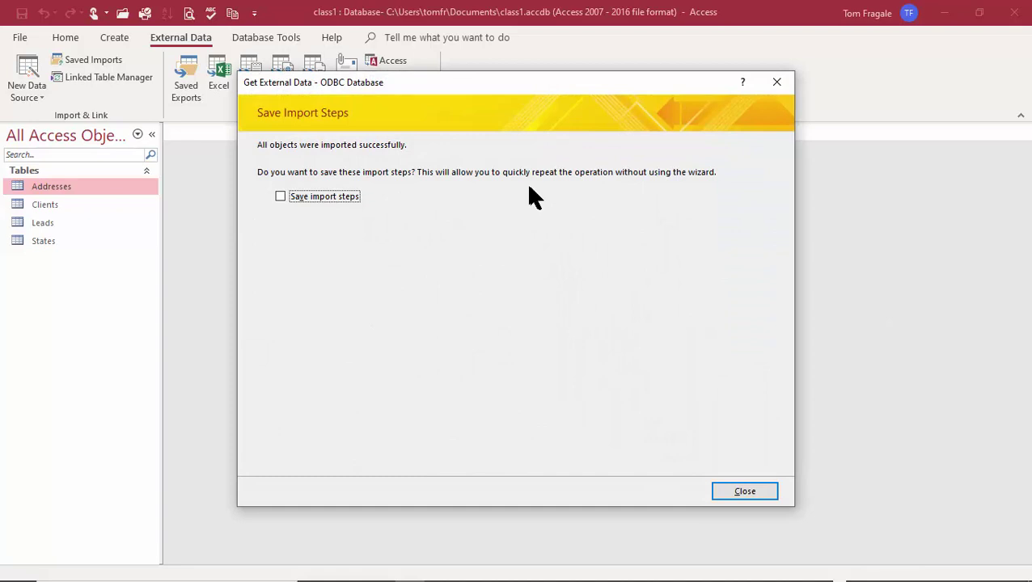
pyautogui.click(745, 494)
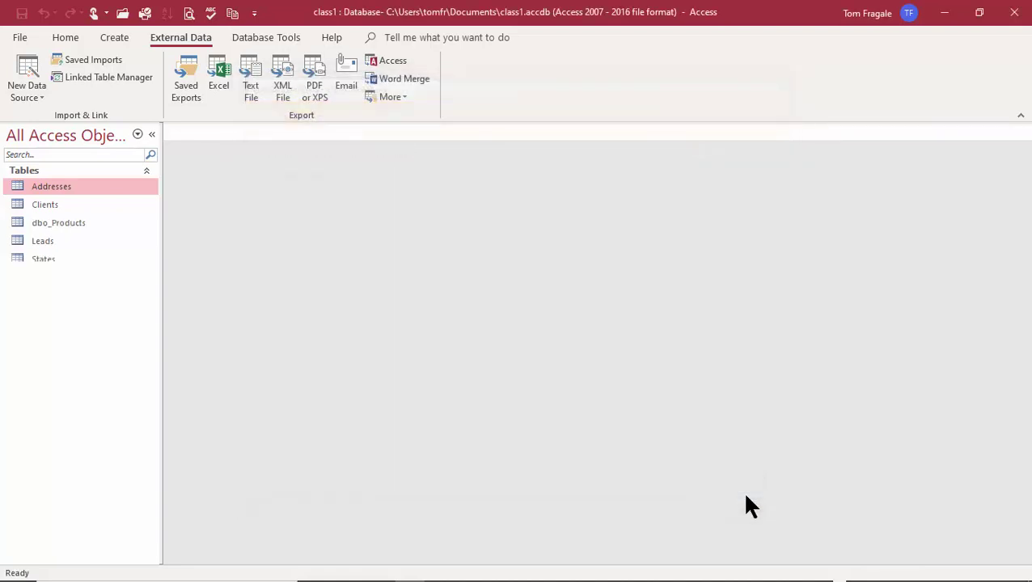
# Open the imported dbo_Products table and look through its product records
pyautogui.click(50, 225)
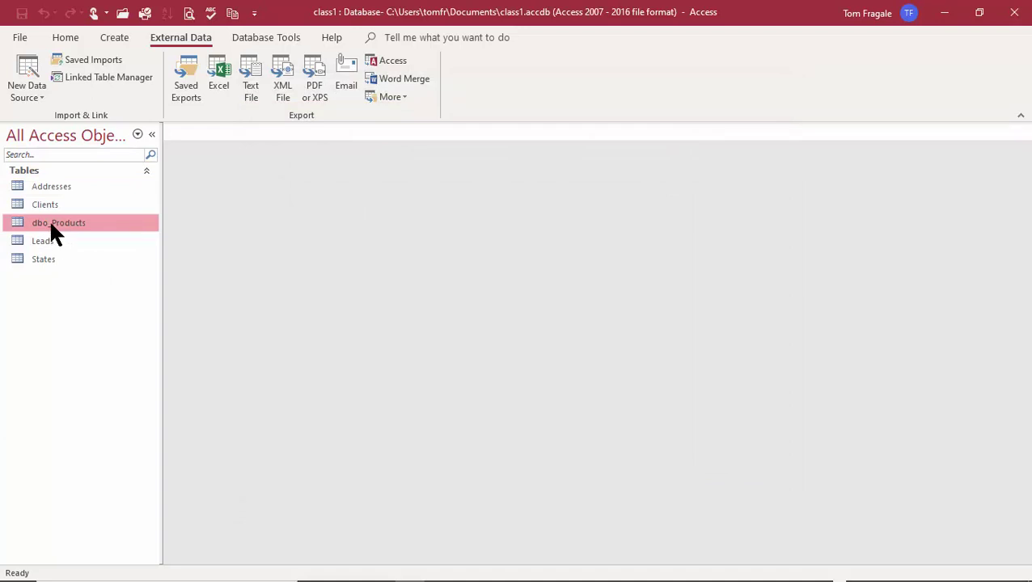
pyautogui.doubleClick(50, 227)
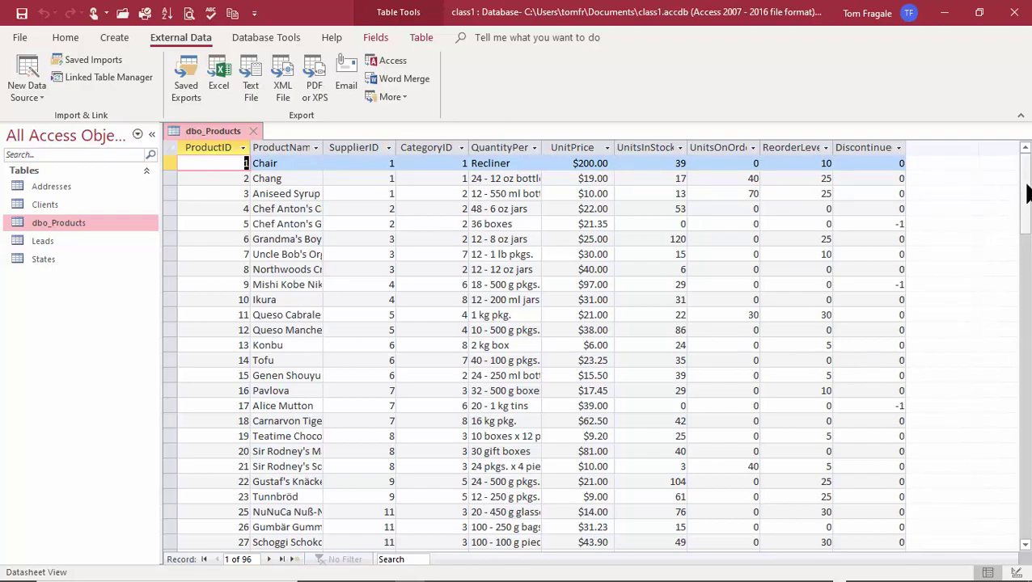
pyautogui.moveTo(1025, 194); pyautogui.dragTo(1017, 131)
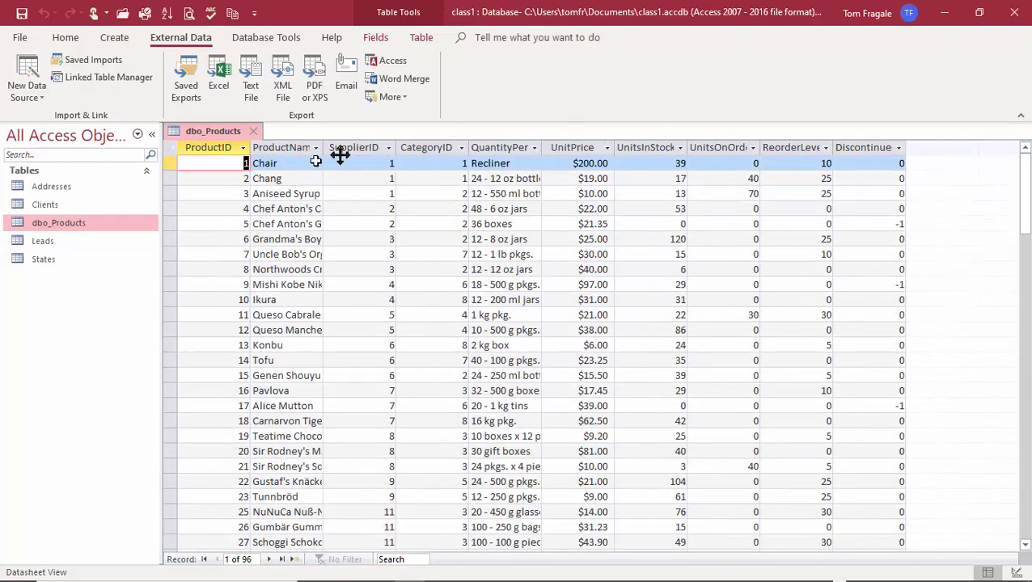
# Make ProductID the primary key of dbo_Products in Design View, and close the table with the design changes saved
pyautogui.rightClick(220, 134)
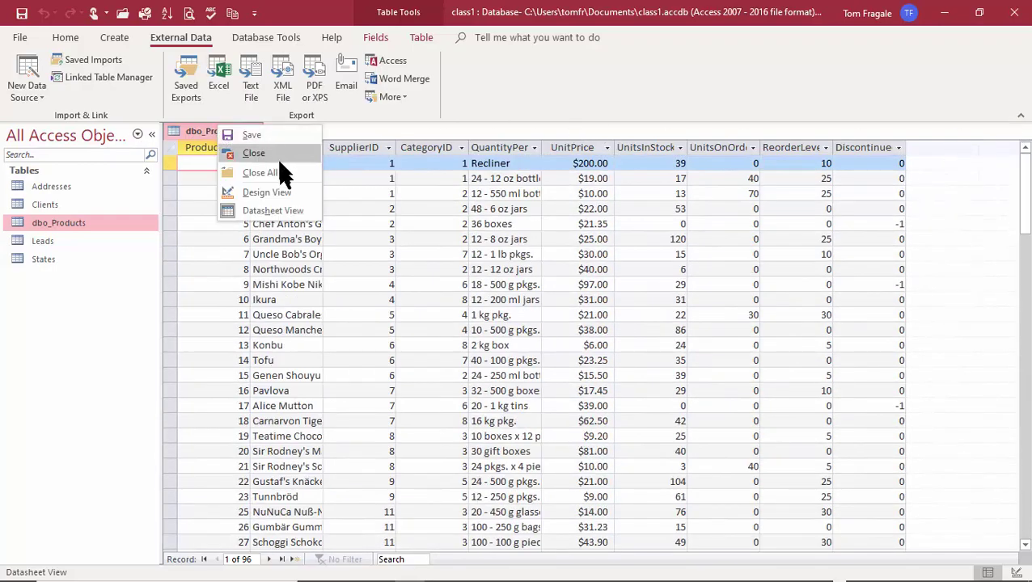
pyautogui.click(279, 192)
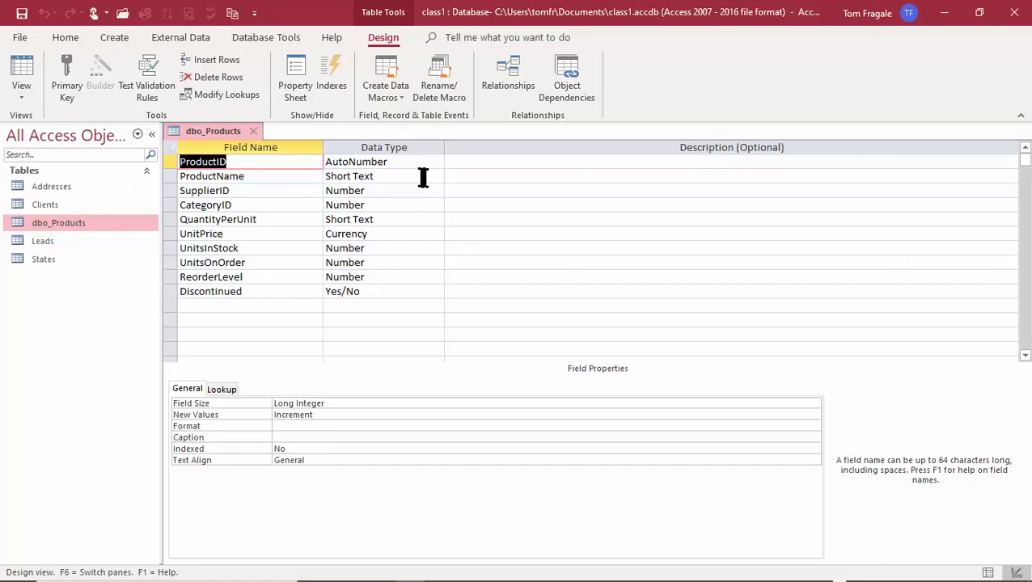
pyautogui.rightClick(240, 162)
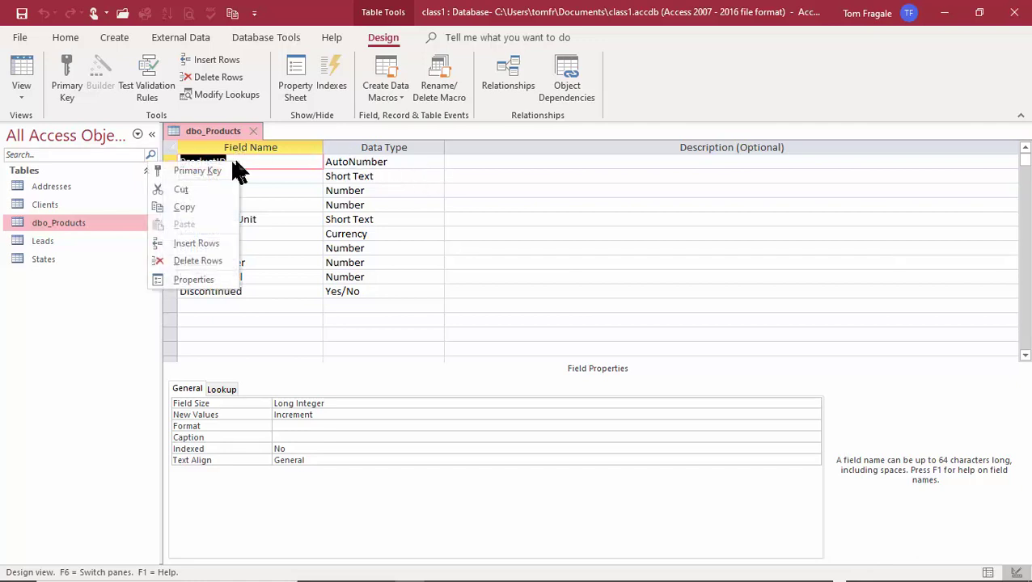
pyautogui.click(207, 170)
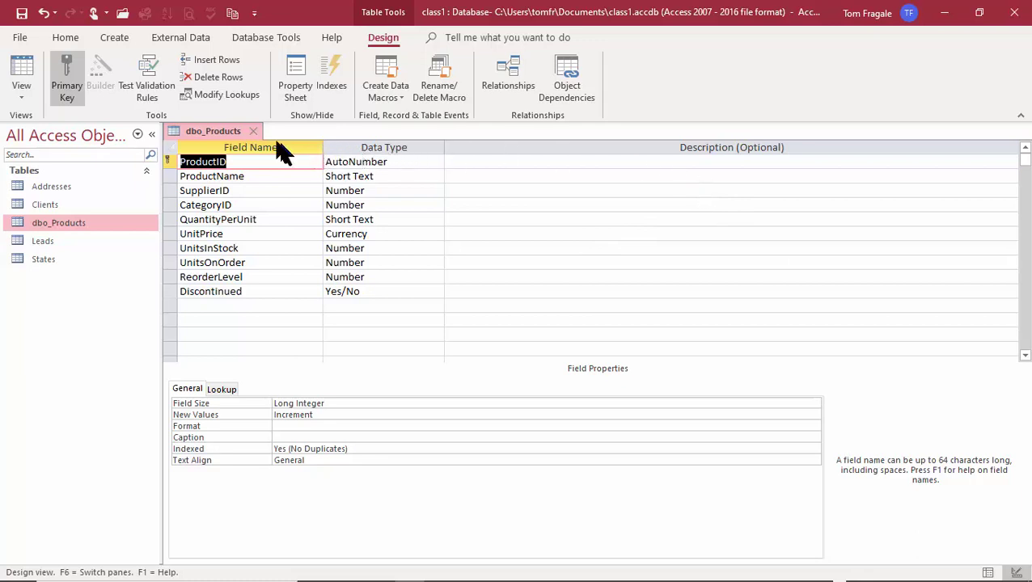
pyautogui.click(253, 131)
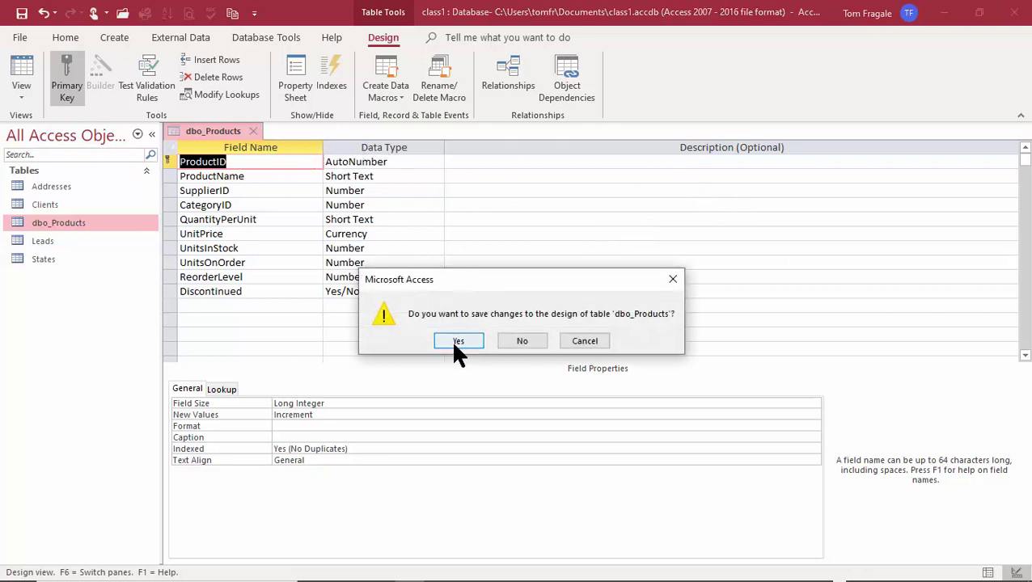
pyautogui.click(456, 343)
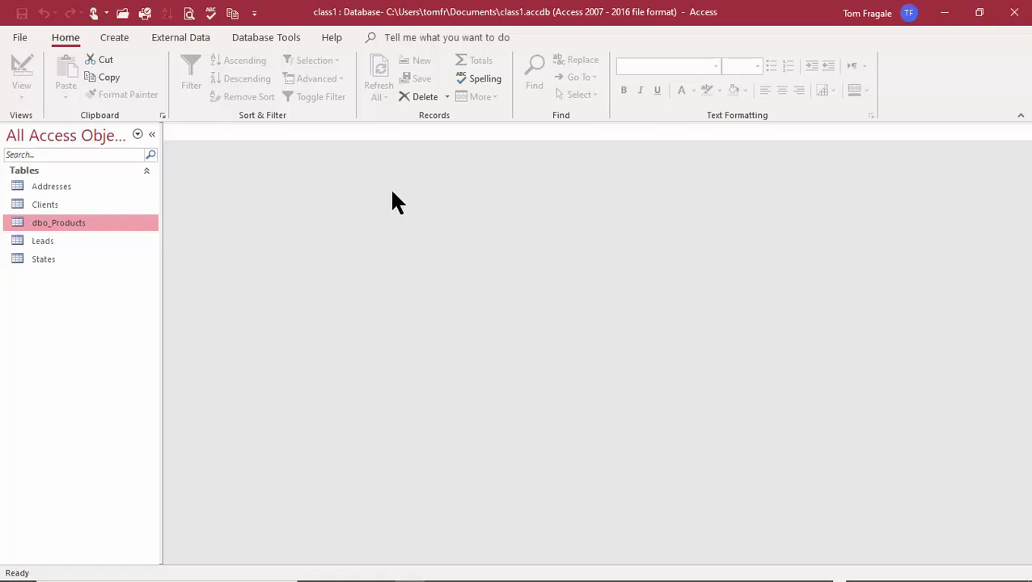
# Start an Access database import from TABLES.MDB in the Class Files folder, importing objects into the current database
pyautogui.click(181, 38)
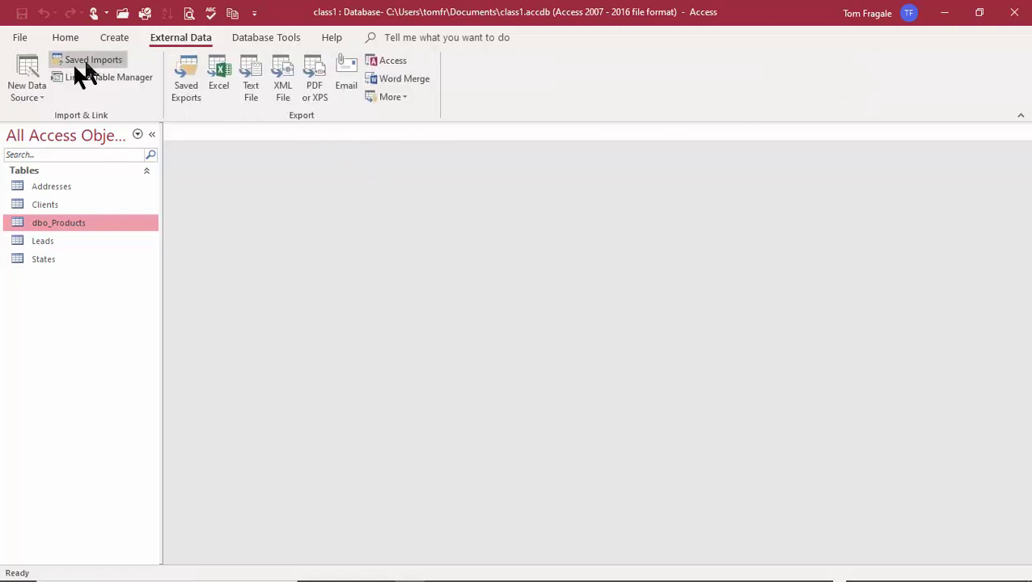
pyautogui.click(22, 95)
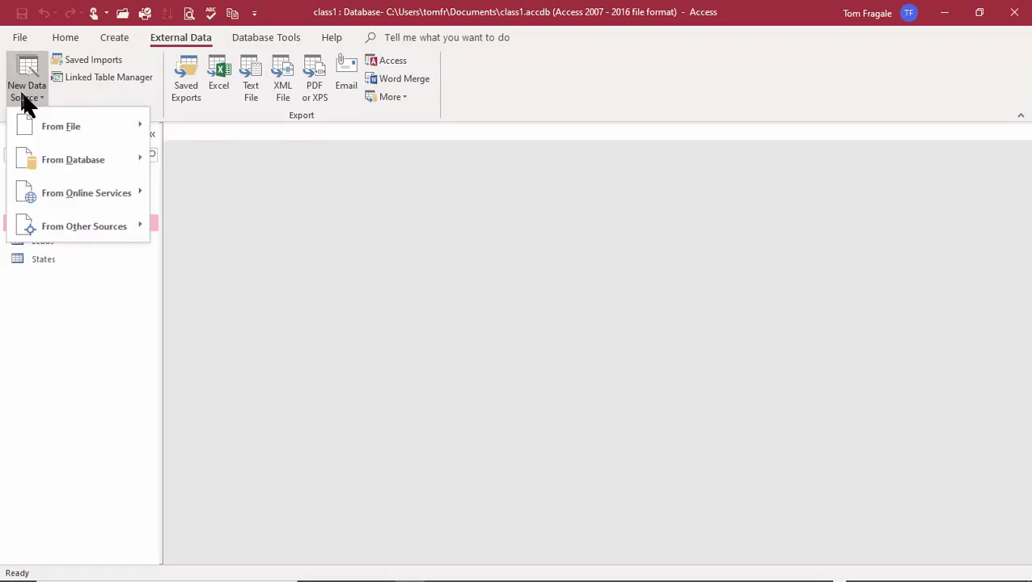
pyautogui.moveTo(45, 167)
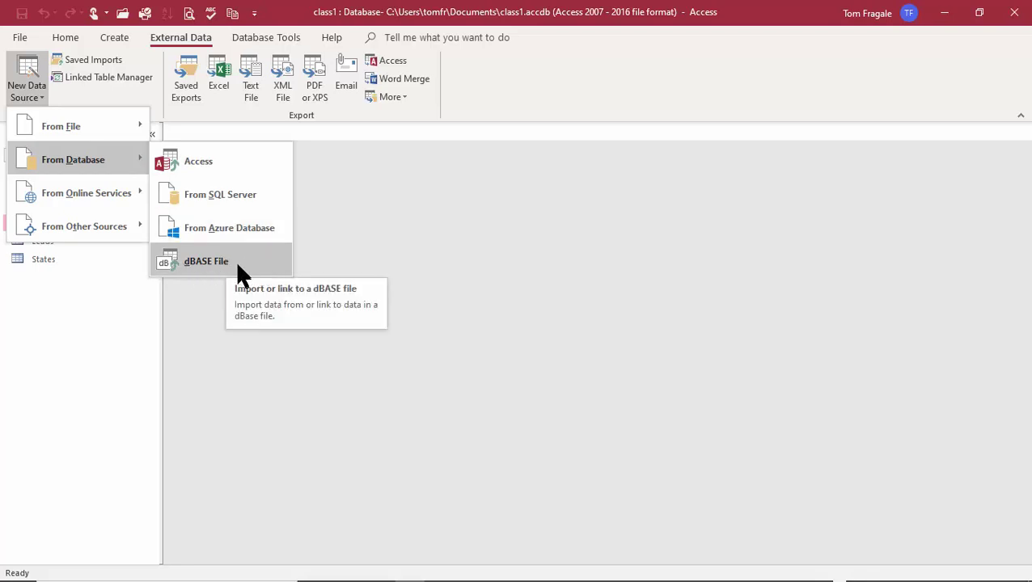
pyautogui.click(223, 170)
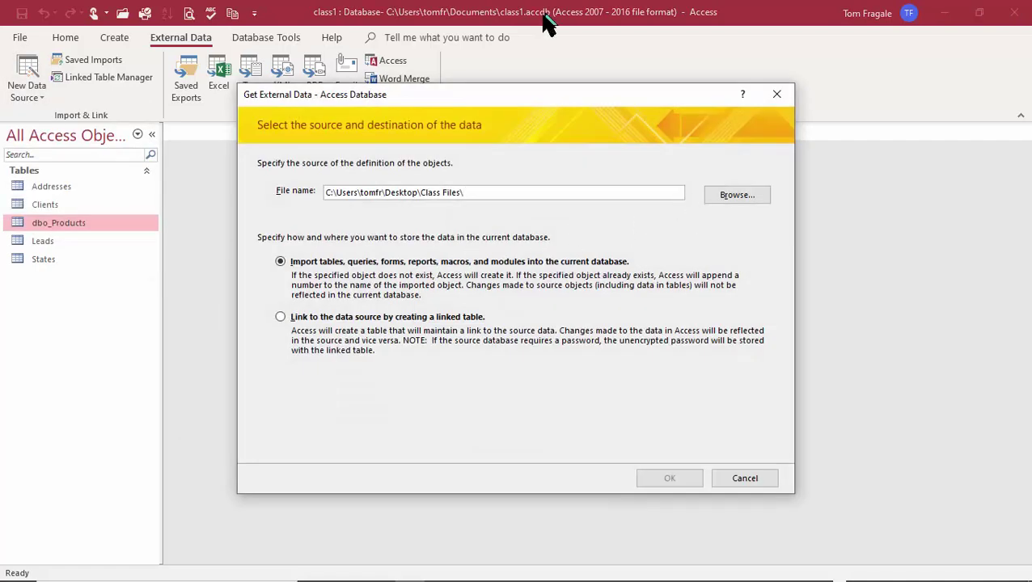
pyautogui.click(740, 197)
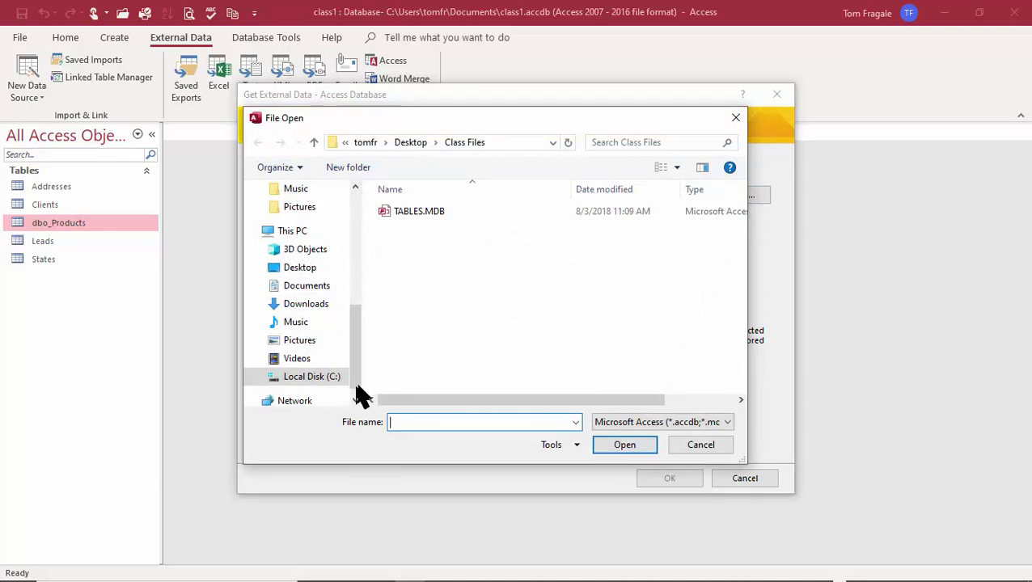
pyautogui.click(416, 215)
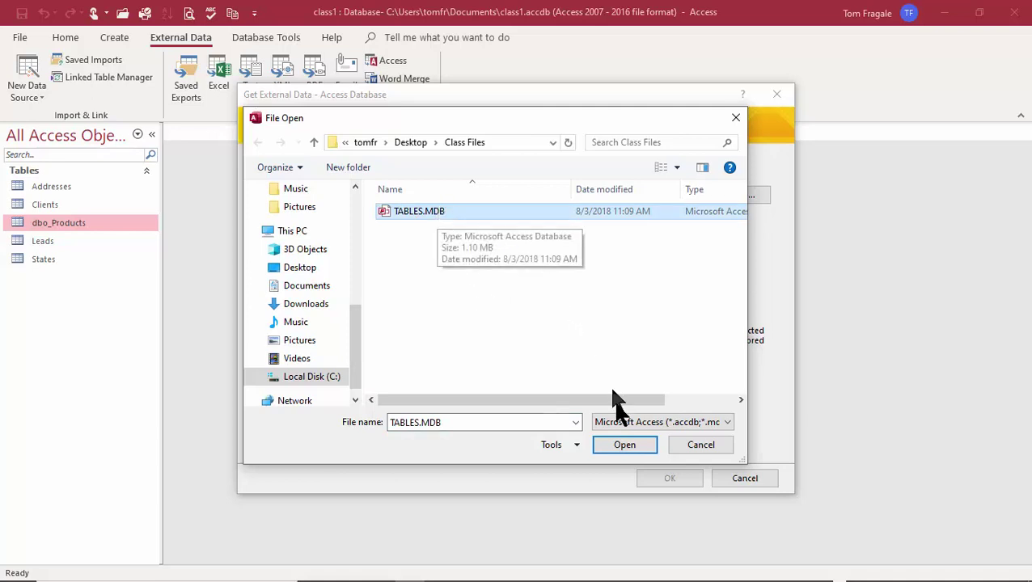
pyautogui.click(624, 445)
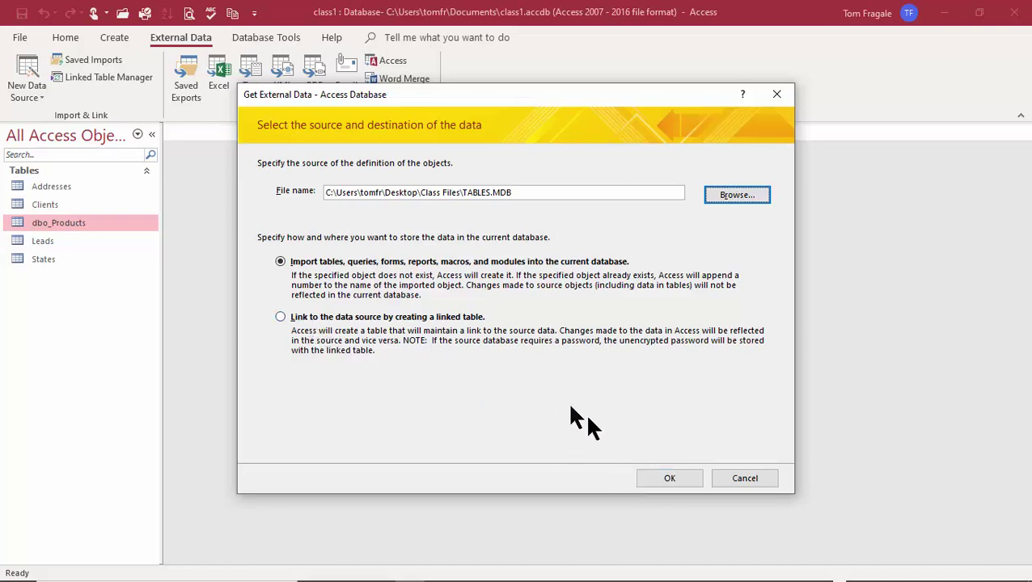
pyautogui.click(671, 478)
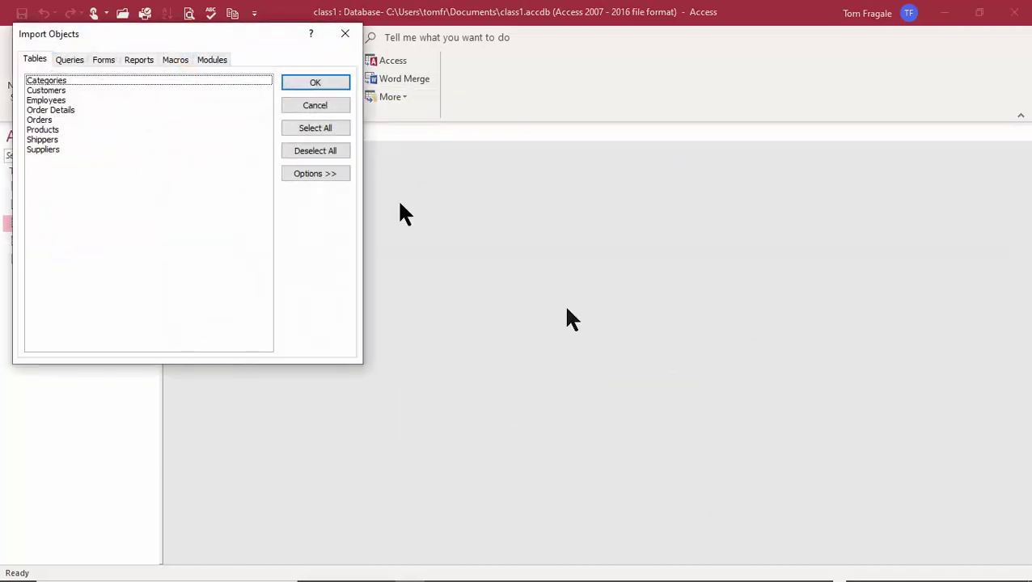
# Select the individual tables Employees, Orders and Suppliers among the objects available for import
pyautogui.moveTo(171, 36); pyautogui.dragTo(469, 175)
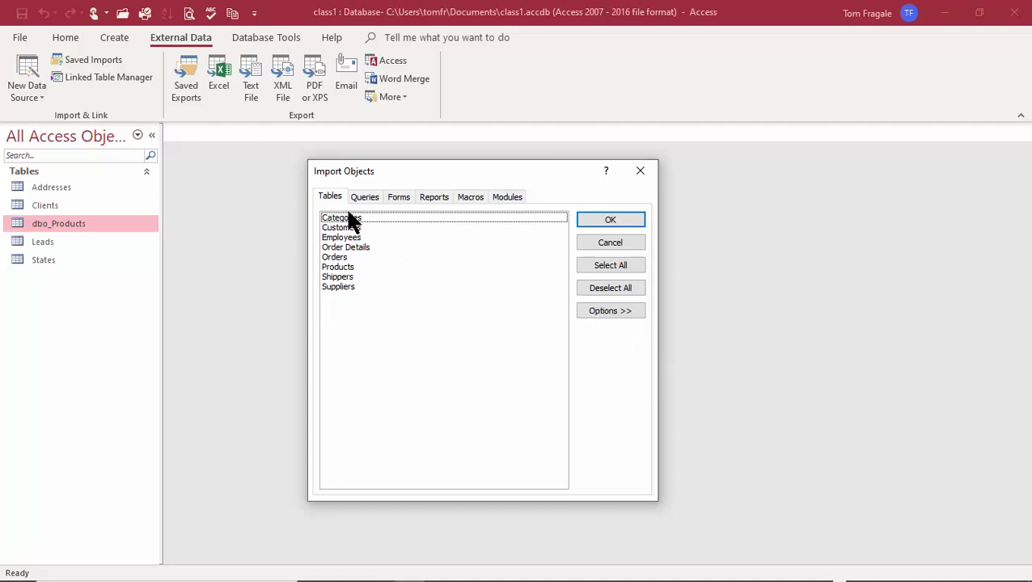
pyautogui.click(340, 237)
pyautogui.click(339, 257)
pyautogui.click(338, 288)
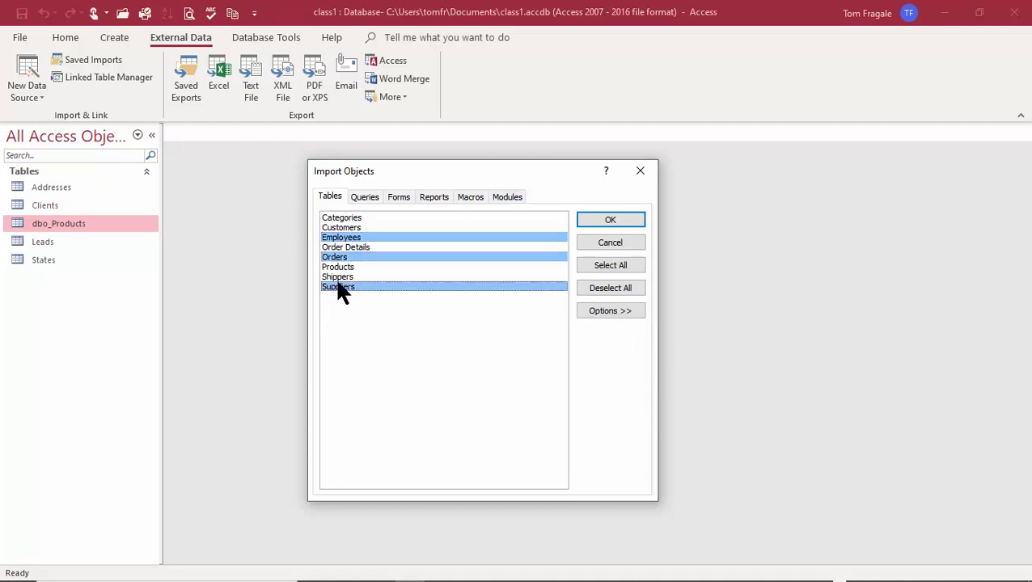
# Import all tables from TABLES.MDB, and finish without saving the import steps
pyautogui.click(635, 269)
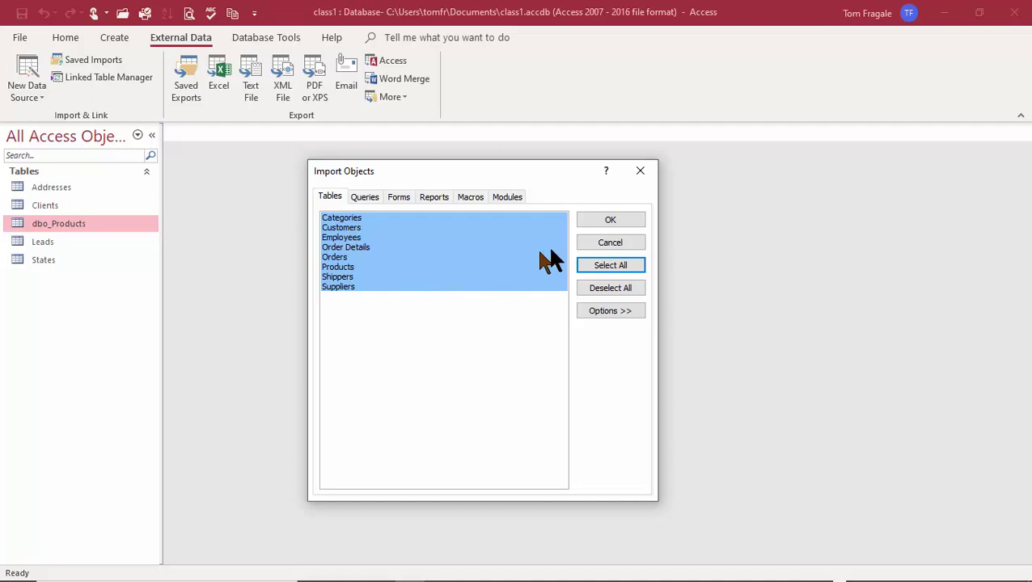
pyautogui.click(612, 220)
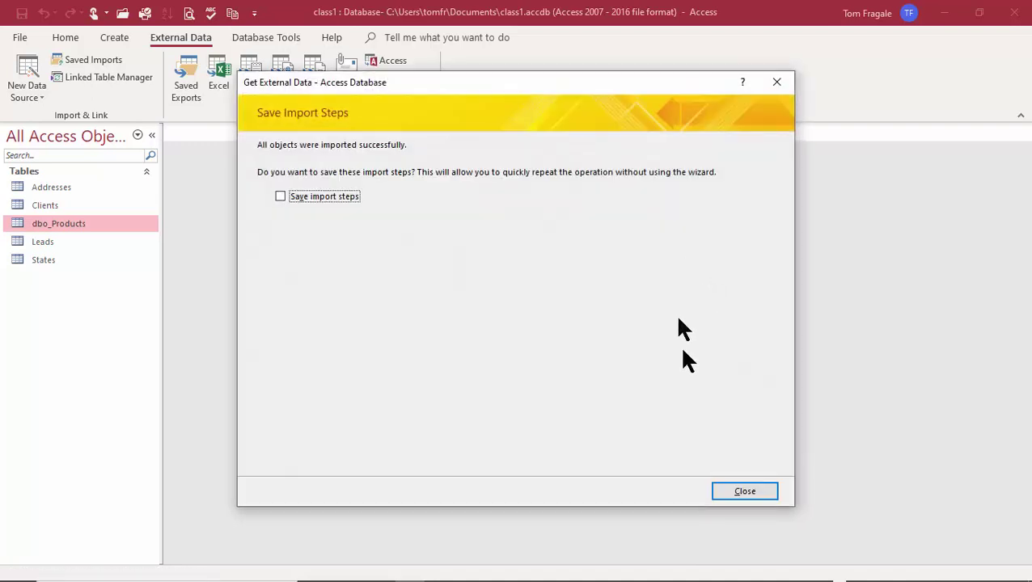
pyautogui.click(745, 493)
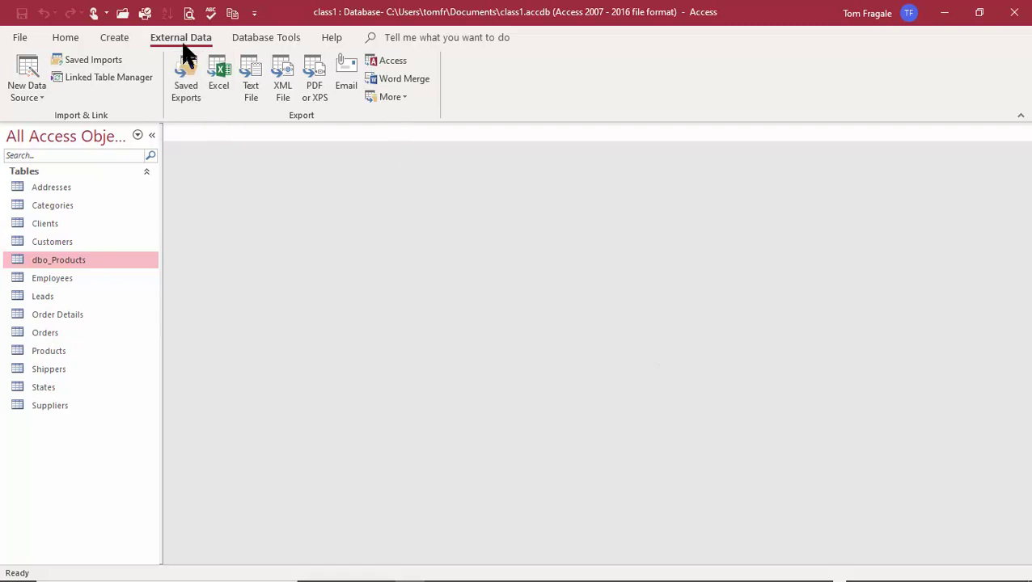
pyautogui.click(25, 91)
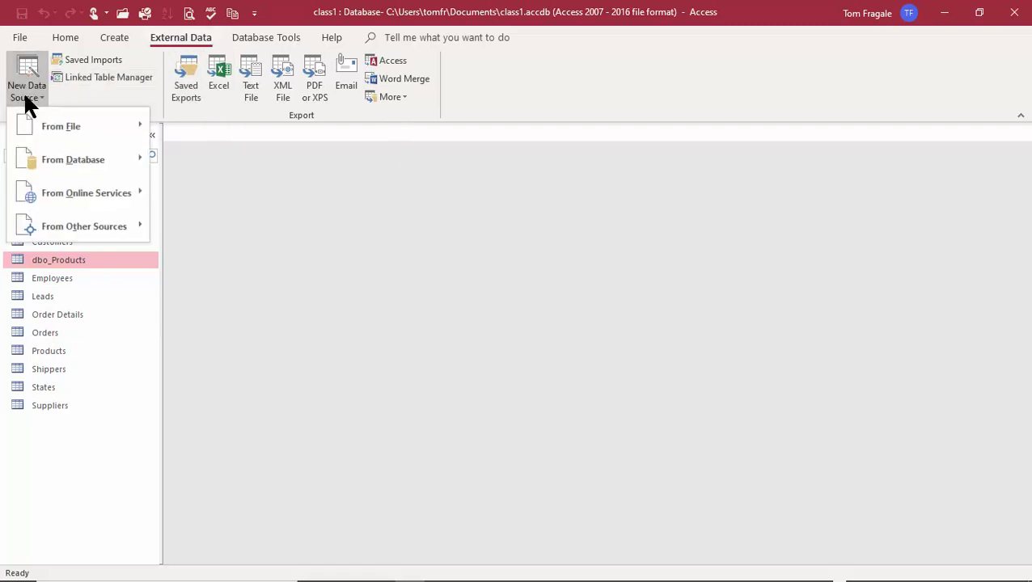
pyautogui.moveTo(48, 137)
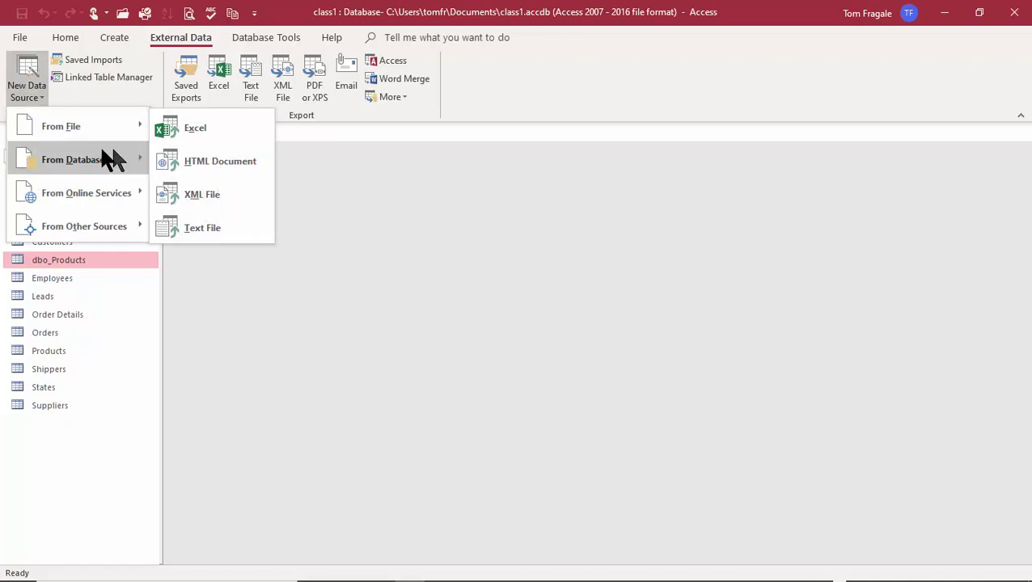
pyautogui.moveTo(85, 164)
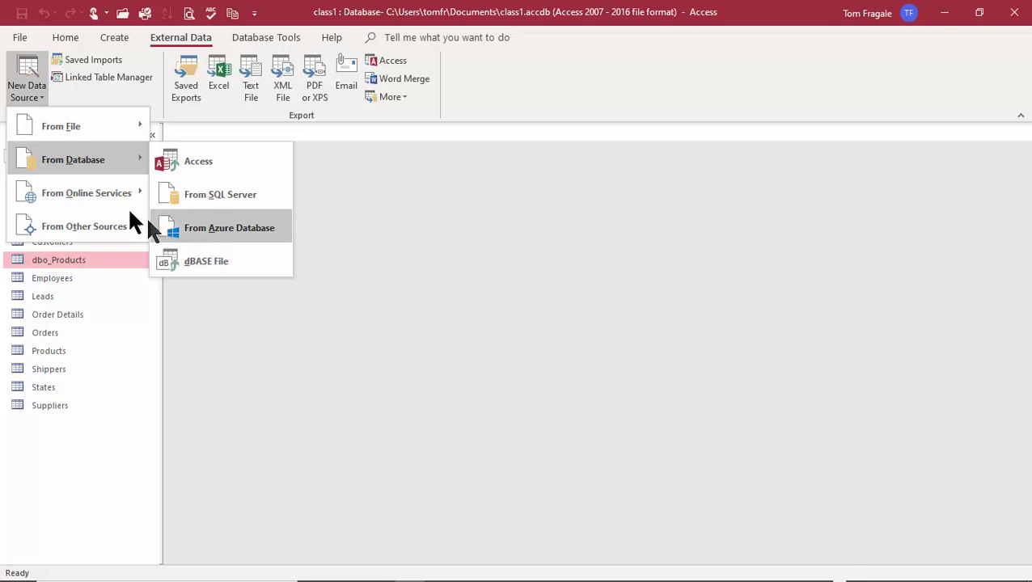
pyautogui.moveTo(102, 202)
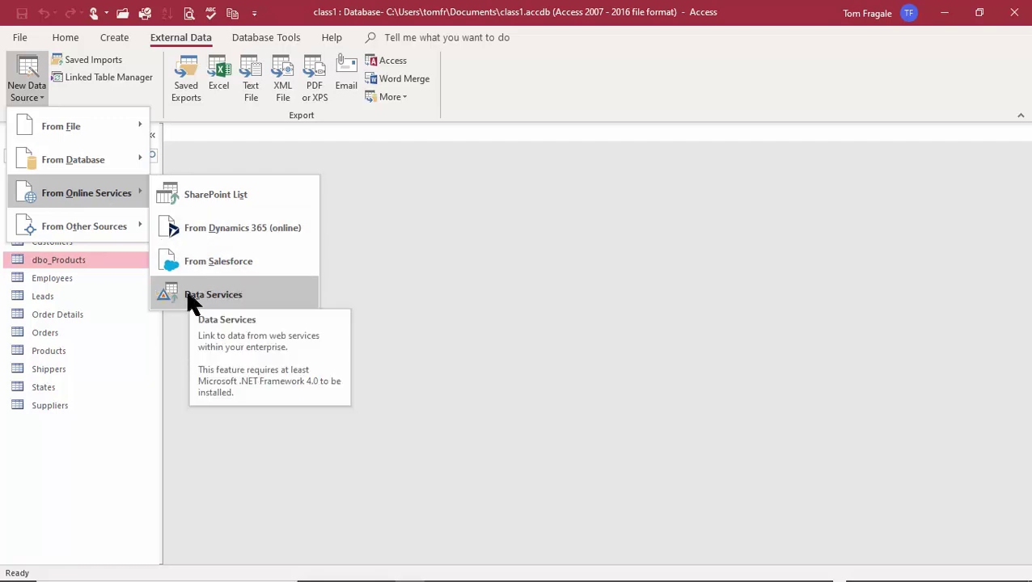
pyautogui.moveTo(83, 229)
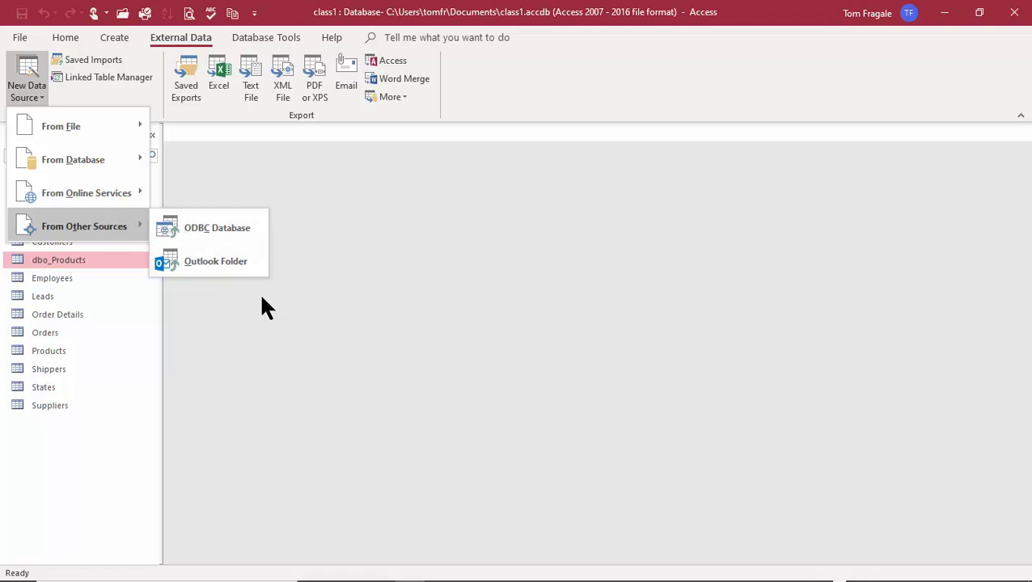
pyautogui.click(260, 353)
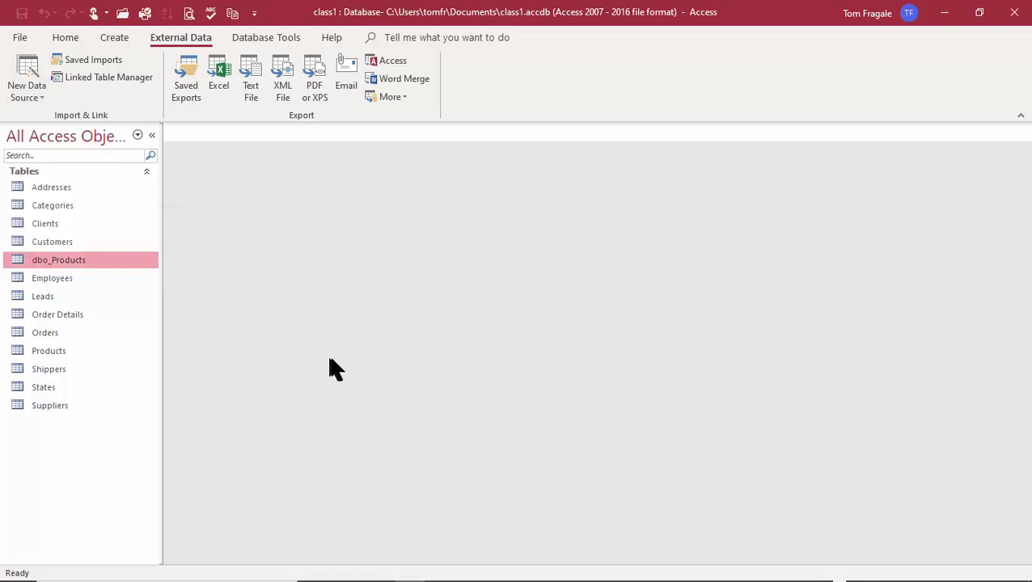